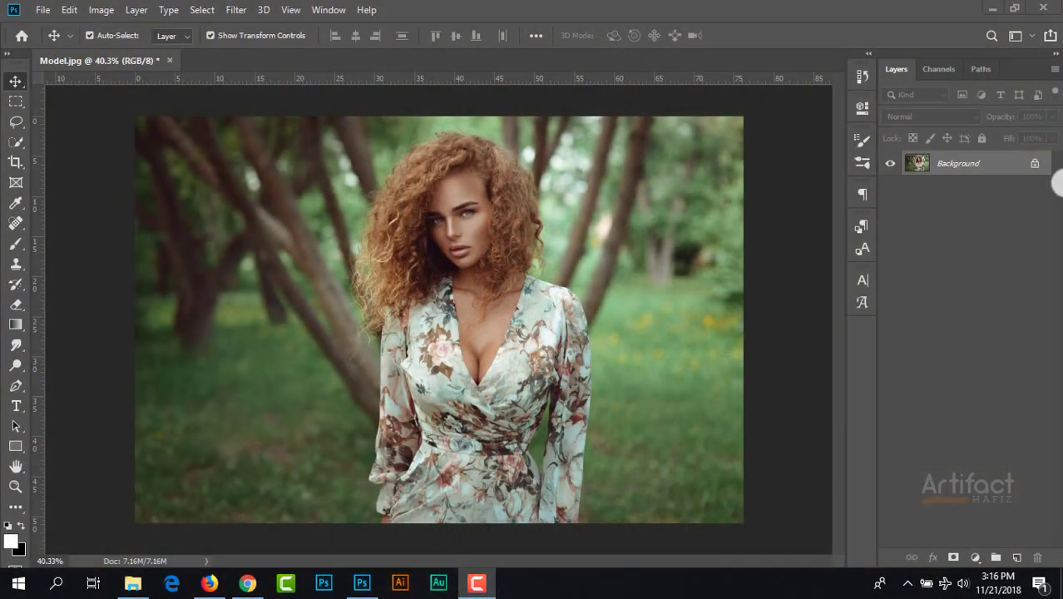
# - Duplicate the Background layer twice into Background copy and Background copy 2, keeping Background copy 2 active
pyautogui.click(967, 169)
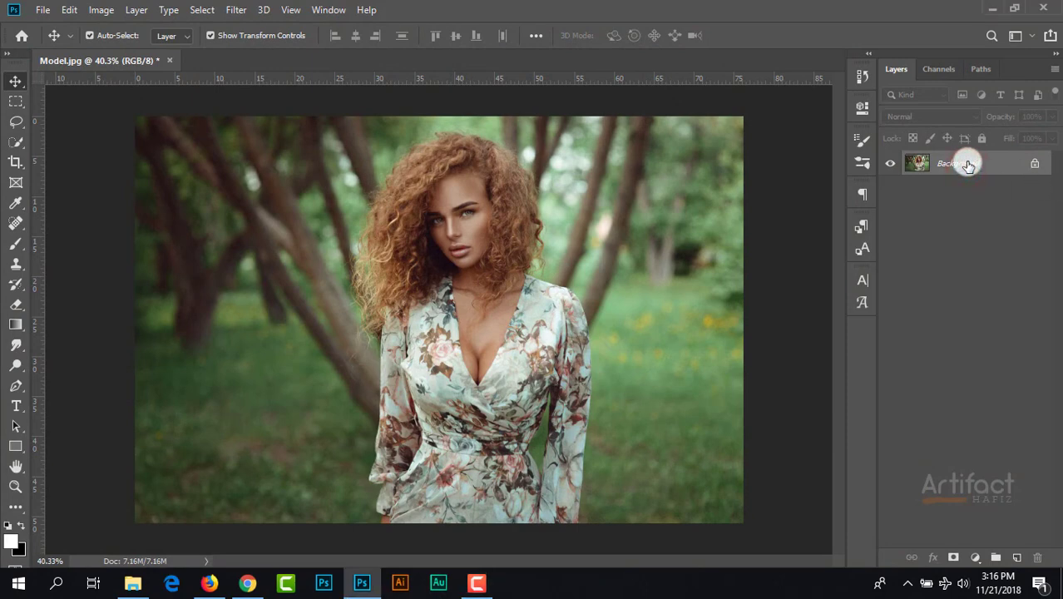
pyautogui.moveTo(967, 164); pyautogui.dragTo(1016, 556)
pyautogui.moveTo(953, 165); pyautogui.dragTo(1016, 556)
pyautogui.click(963, 160)
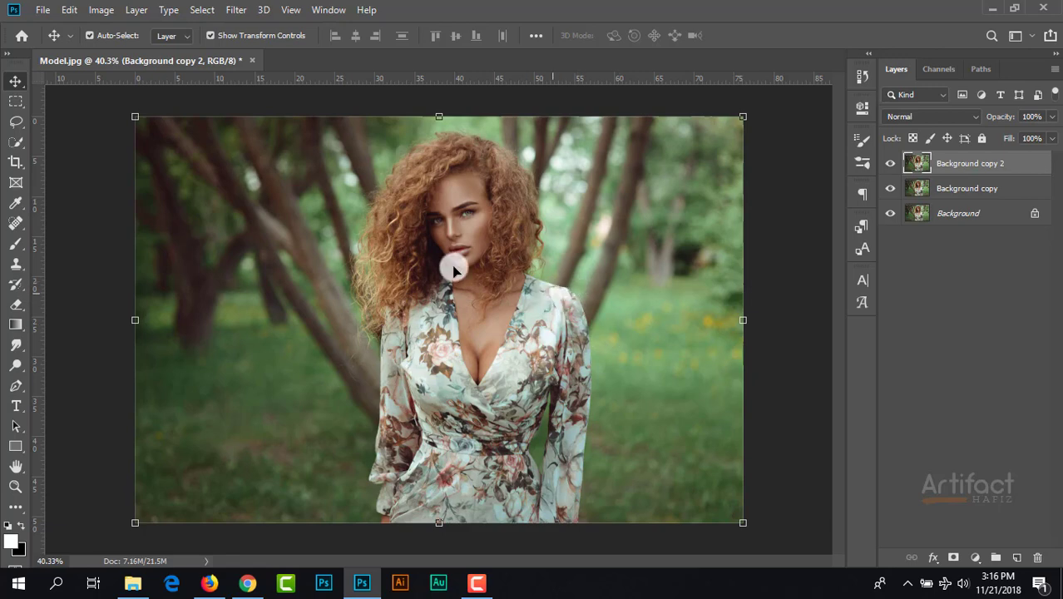
# - Select the woman automatically with the Quick Selection tool's Select Subject
pyautogui.click(16, 141)
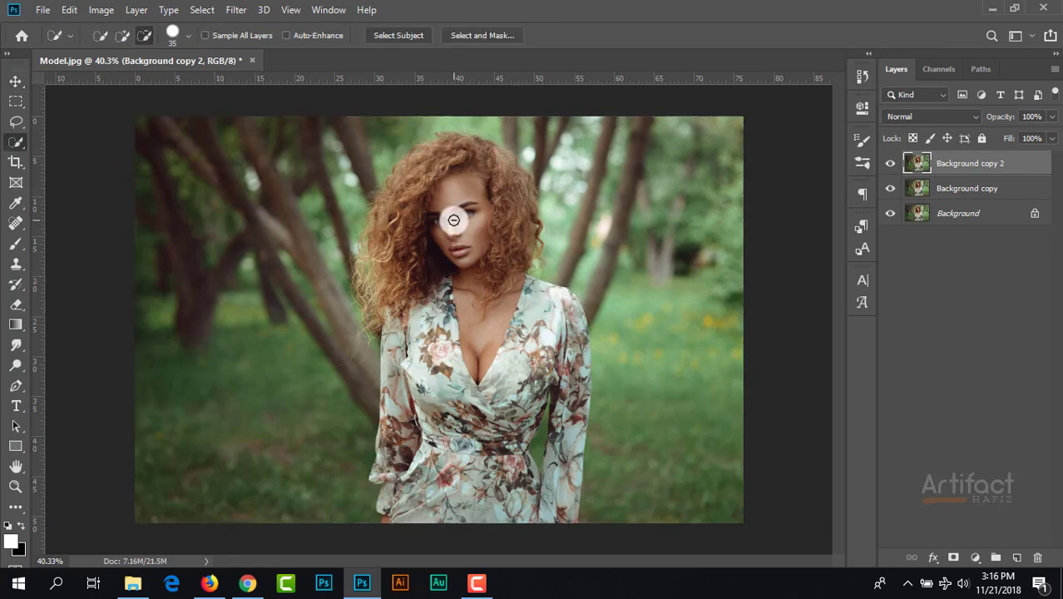
pyautogui.click(399, 37)
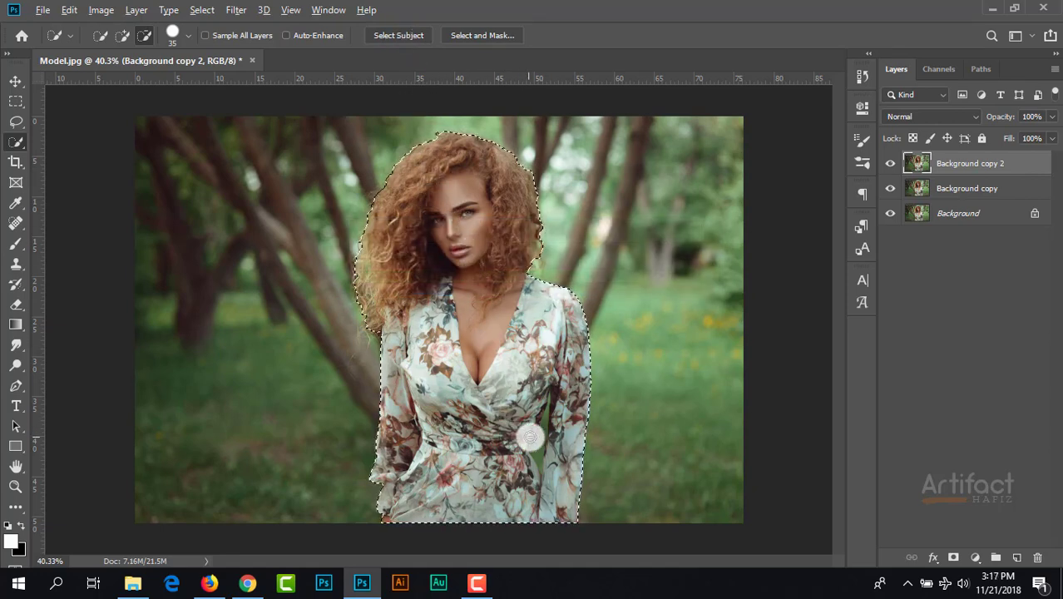
pyautogui.scroll(3, 515, 424)
pyautogui.moveTo(538, 462); pyautogui.dragTo(507, 347)
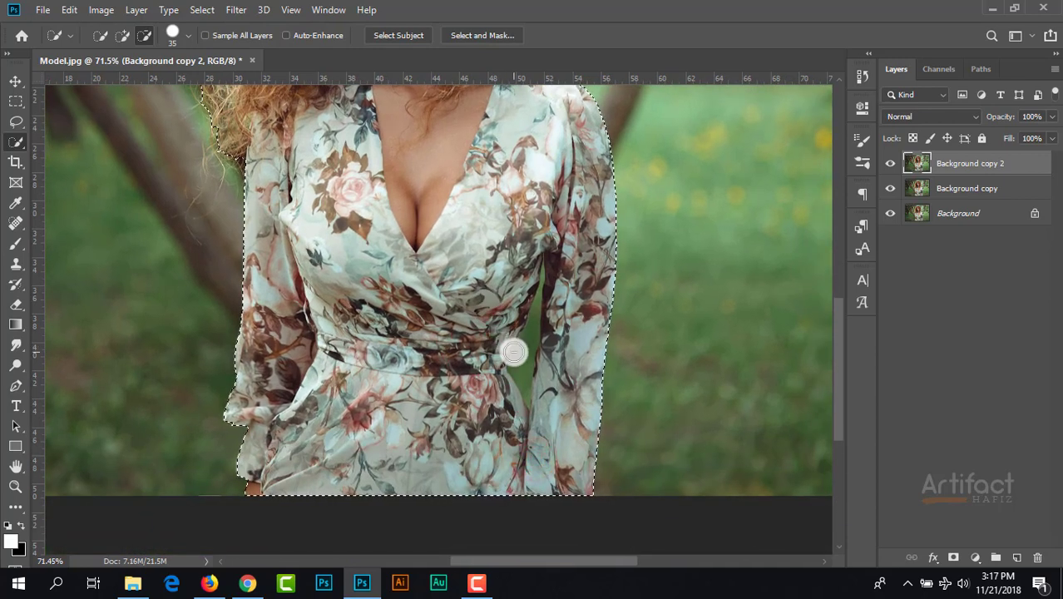
# - Subtract the green gap between arm and body with a 20 px brush, keeping the arm selected
pyautogui.press('[')
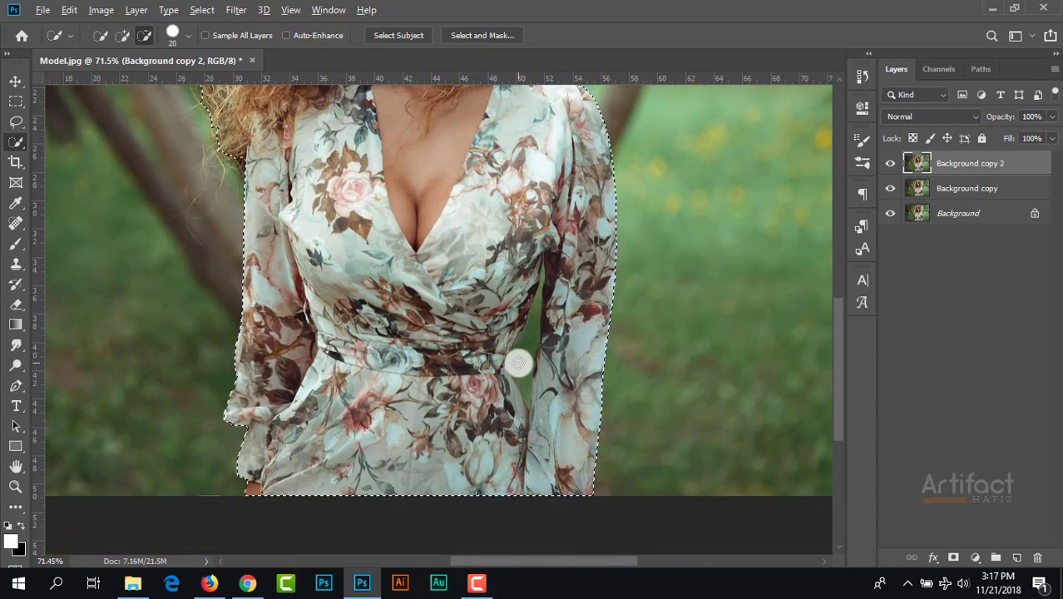
pyautogui.moveTo(517, 363)
pyautogui.mouseDown()
pyautogui.moveTo(535, 301)
pyautogui.moveTo(506, 339)
pyautogui.moveTo(527, 218)
pyautogui.mouseUp()
pyautogui.moveTo(527, 256)
pyautogui.mouseDown()
pyautogui.moveTo(541, 368)
pyautogui.moveTo(536, 351)
pyautogui.mouseUp()
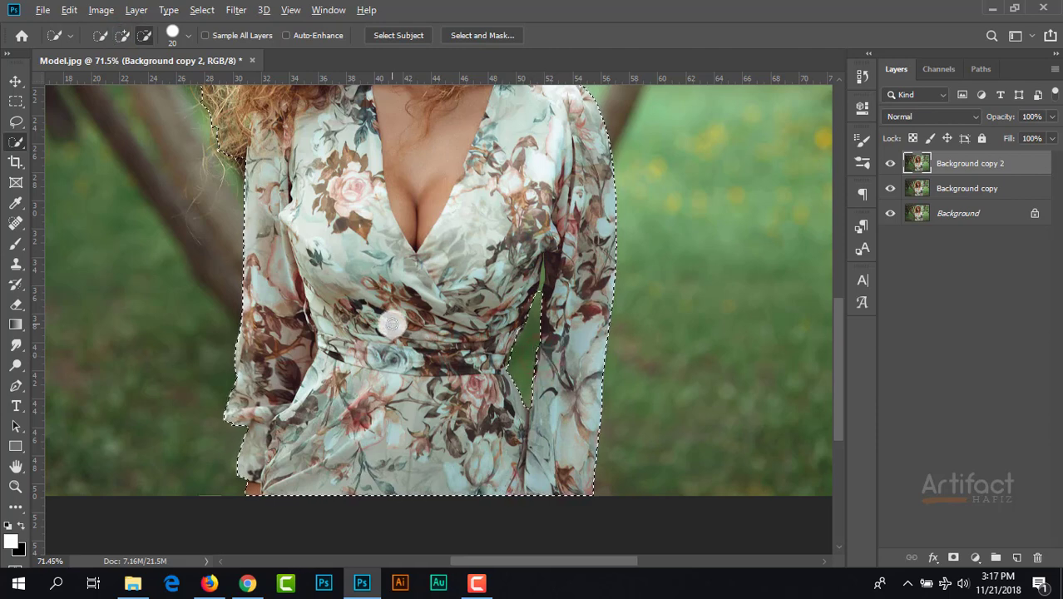
pyautogui.scroll(-2, 392, 308)
pyautogui.scroll(3, 403, 275)
pyautogui.scroll(-1, 408, 249)
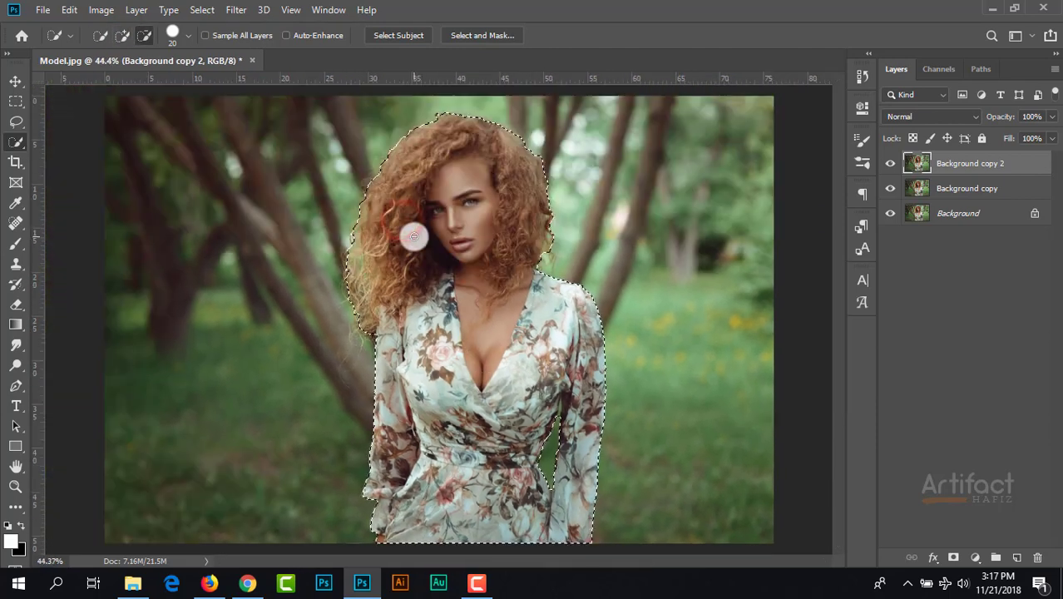
# - In Select and Mask, brush the Refine Edge tool along the left, right and crown hair edges
pyautogui.click(474, 36)
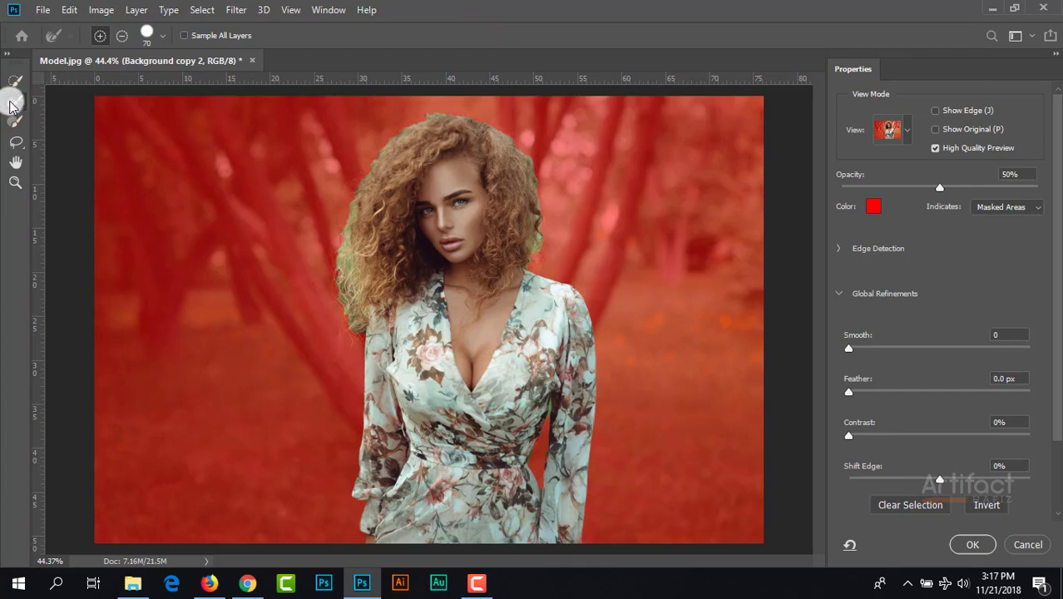
pyautogui.click(10, 101)
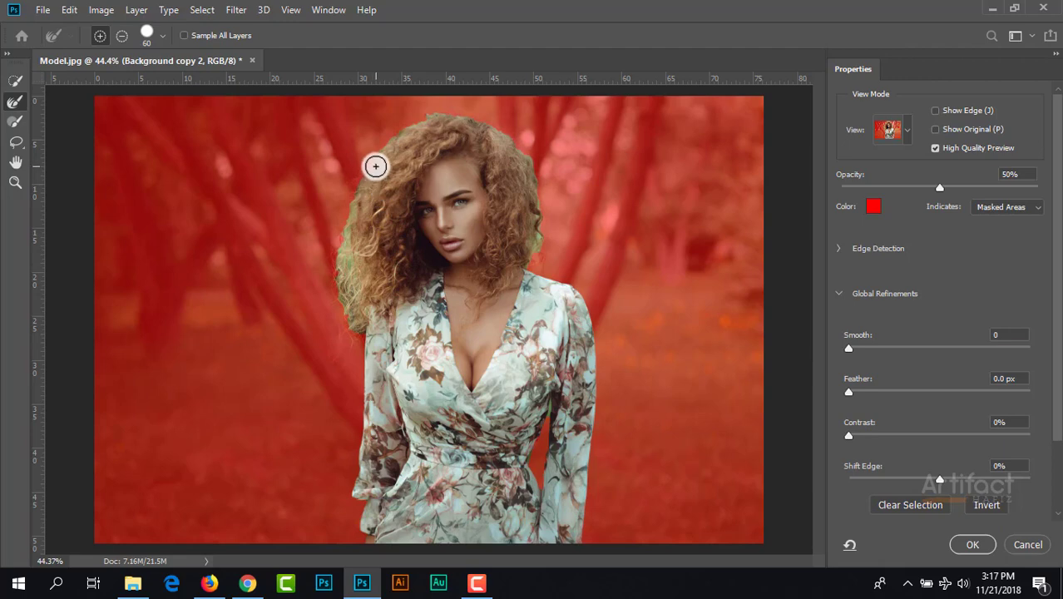
pyautogui.moveTo(377, 153)
pyautogui.mouseDown()
pyautogui.moveTo(348, 221)
pyautogui.moveTo(342, 280)
pyautogui.moveTo(354, 329)
pyautogui.mouseUp()
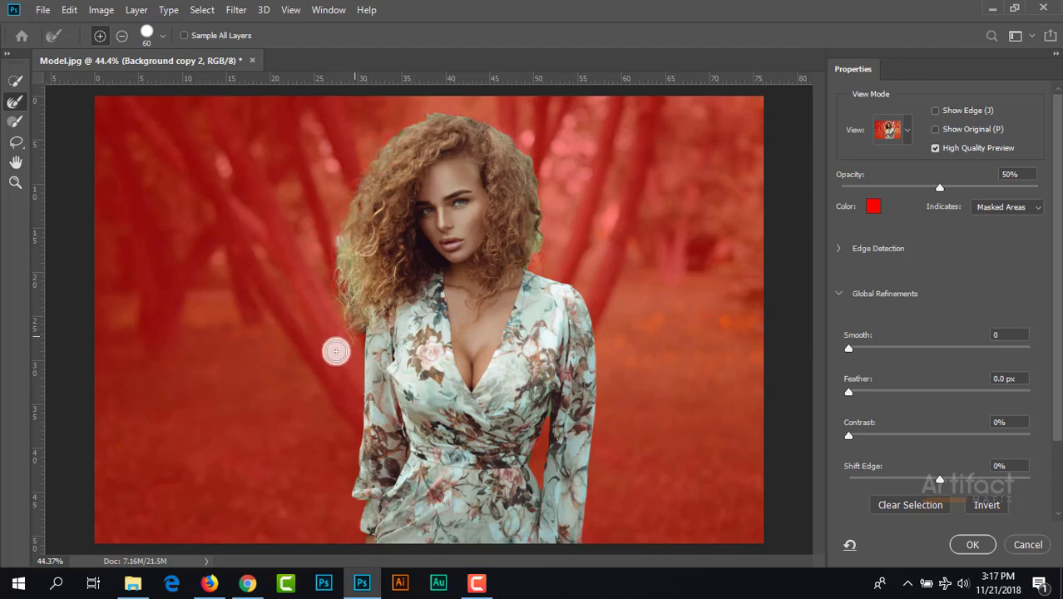
pyautogui.moveTo(348, 247)
pyautogui.mouseDown()
pyautogui.moveTo(339, 266)
pyautogui.moveTo(344, 234)
pyautogui.moveTo(342, 273)
pyautogui.moveTo(332, 267)
pyautogui.mouseUp()
pyautogui.moveTo(528, 164); pyautogui.dragTo(546, 252)
pyautogui.moveTo(468, 113)
pyautogui.mouseDown()
pyautogui.moveTo(437, 112)
pyautogui.moveTo(380, 145)
pyautogui.moveTo(359, 171)
pyautogui.mouseUp()
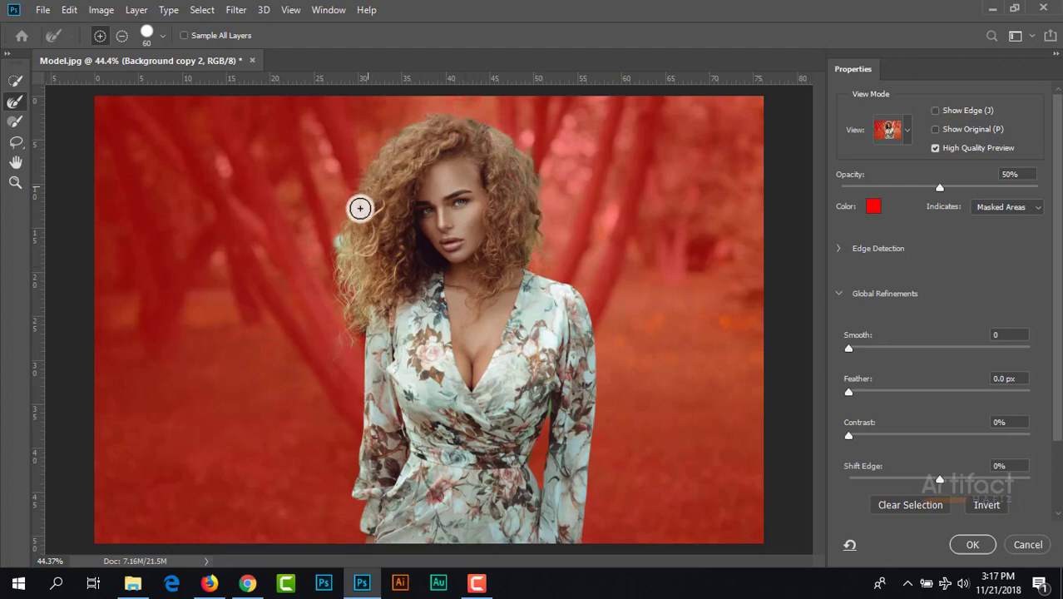
pyautogui.scroll(3, 351, 221)
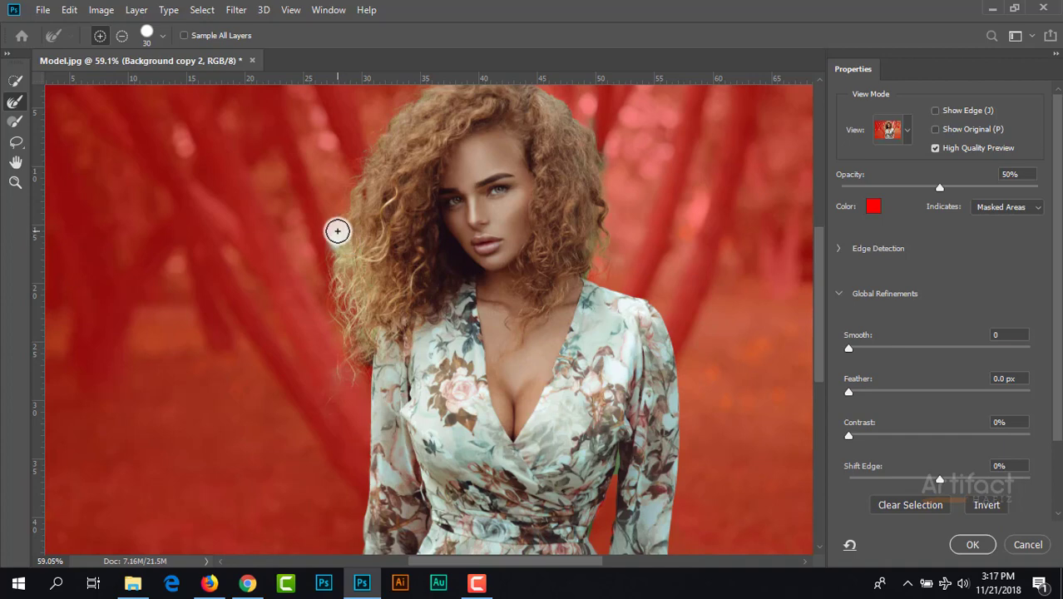
pyautogui.moveTo(338, 231)
pyautogui.mouseDown()
pyautogui.moveTo(332, 284)
pyautogui.moveTo(339, 250)
pyautogui.mouseUp()
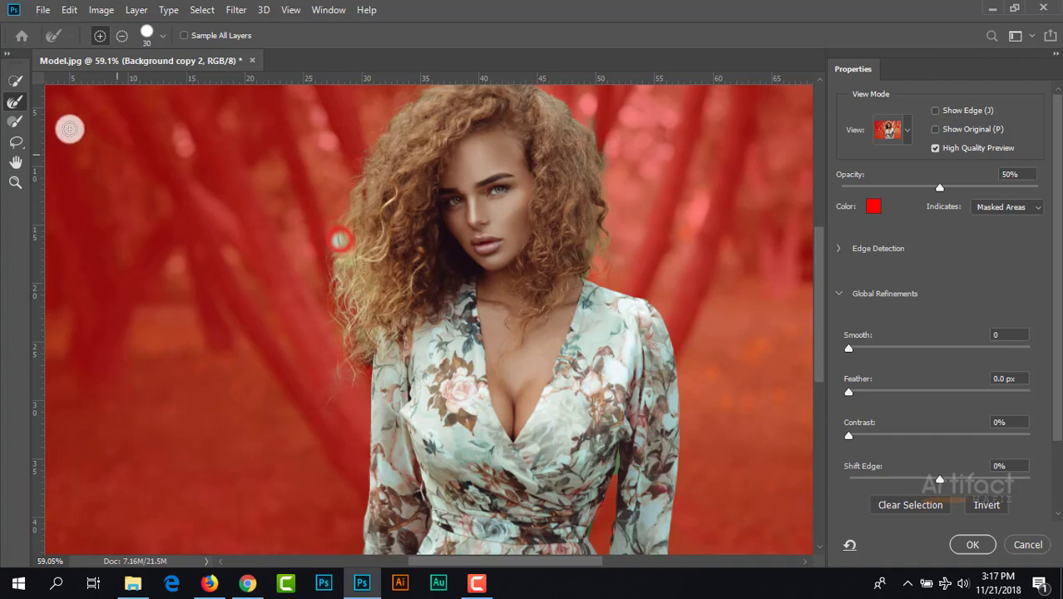
pyautogui.scroll(4, 341, 245)
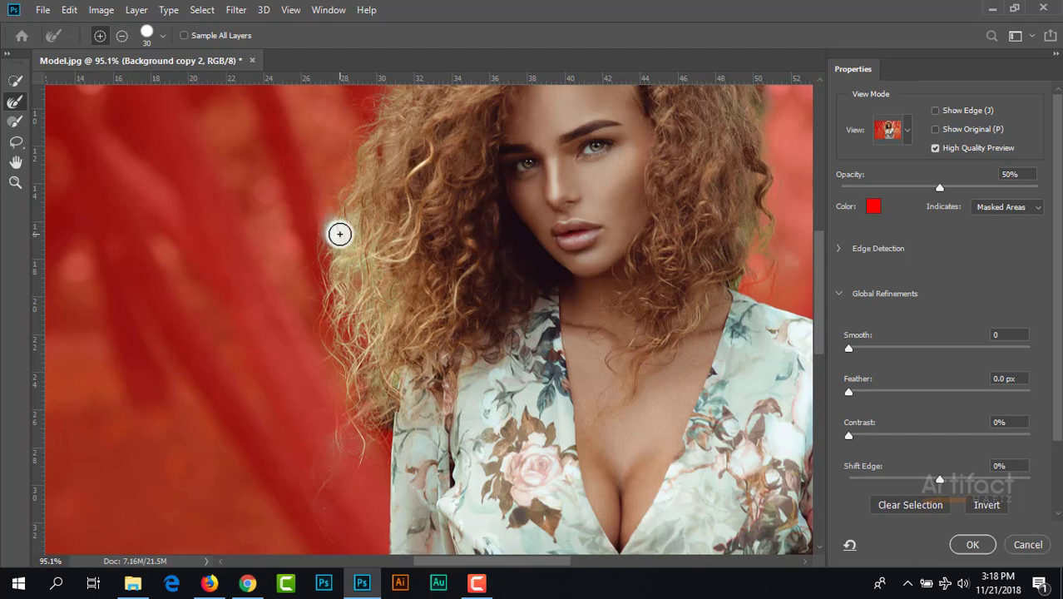
# - Set the Quick Selection brush to add, then refine the left hair edge further
pyautogui.click(17, 81)
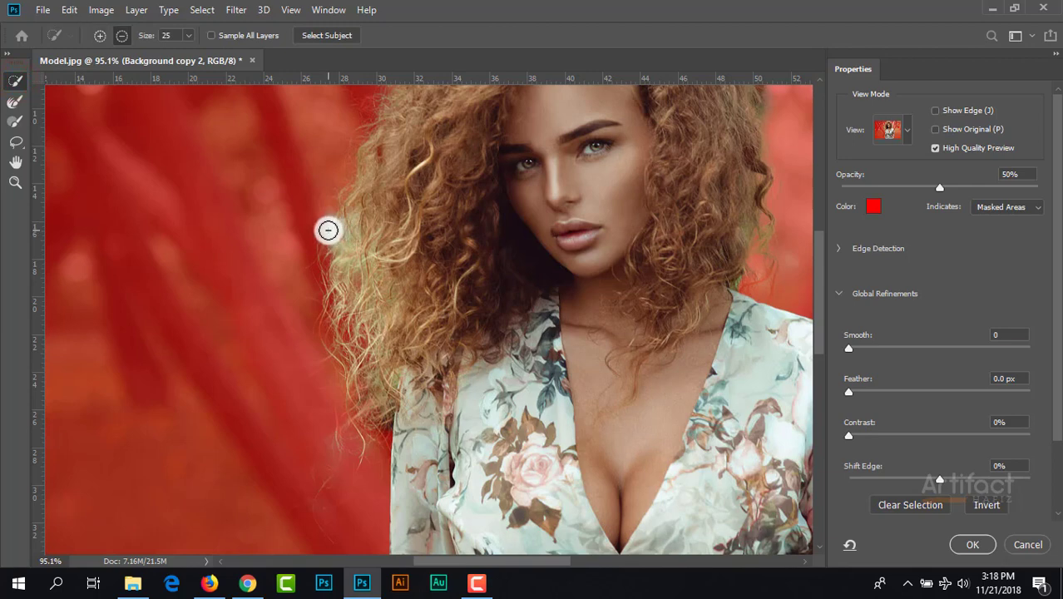
pyautogui.press('alt')
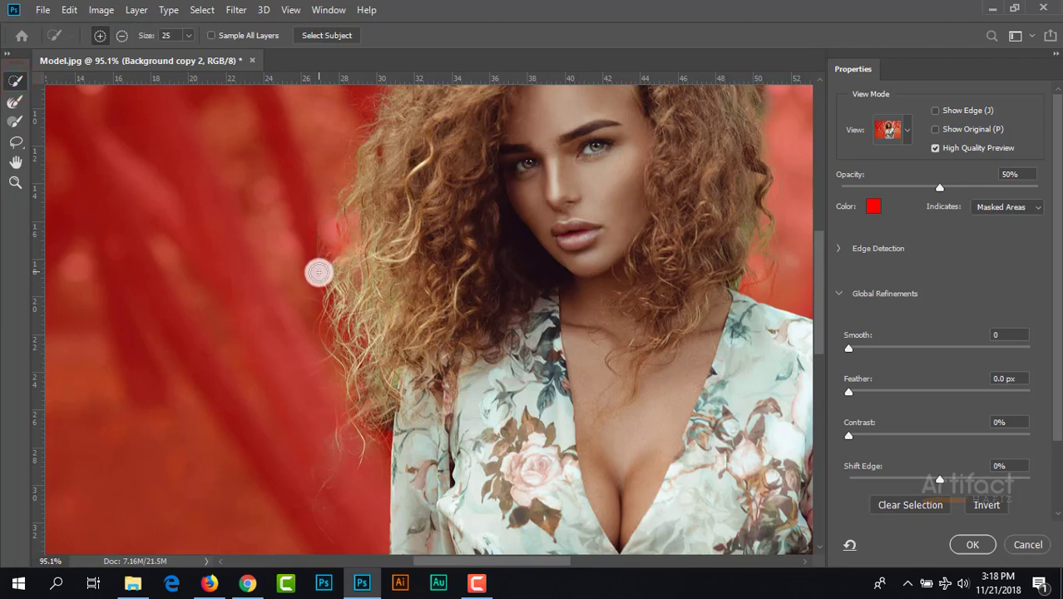
pyautogui.click(14, 103)
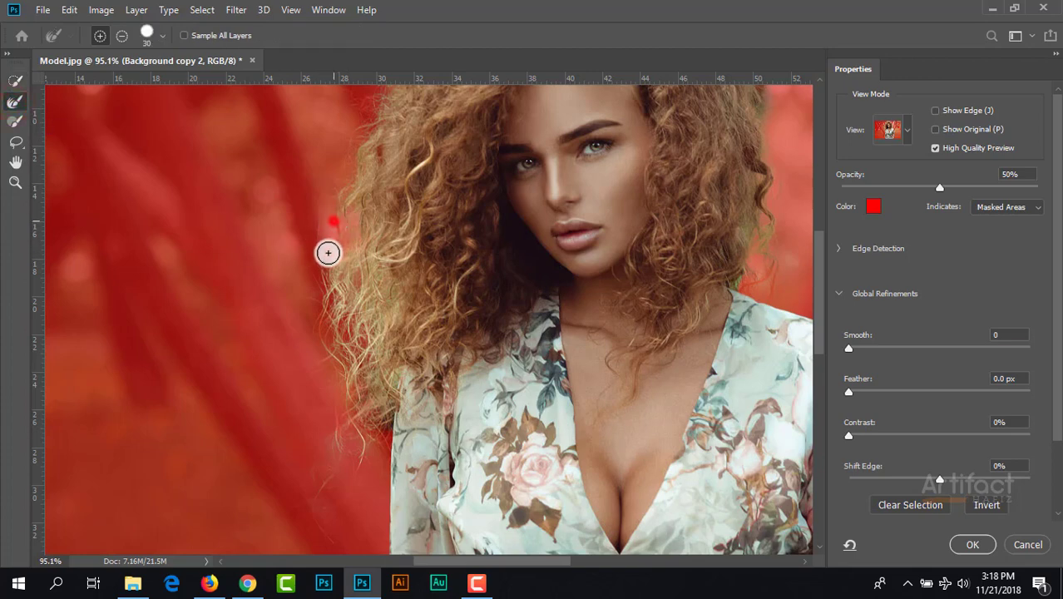
pyautogui.moveTo(341, 250)
pyautogui.mouseDown()
pyautogui.moveTo(320, 292)
pyautogui.moveTo(347, 223)
pyautogui.moveTo(333, 289)
pyautogui.moveTo(335, 211)
pyautogui.moveTo(360, 190)
pyautogui.moveTo(345, 198)
pyautogui.mouseUp()
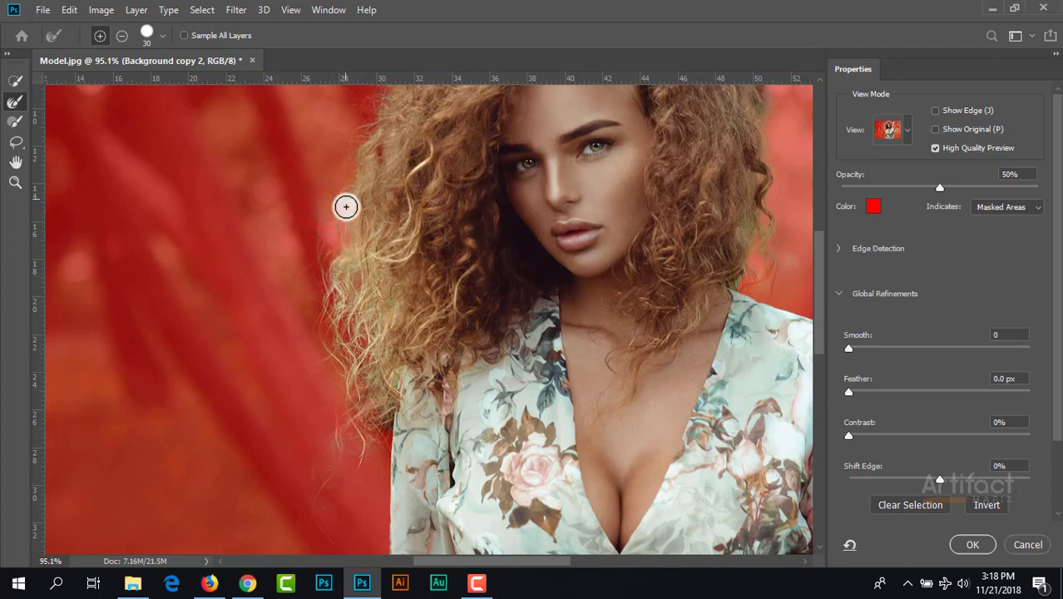
pyautogui.scroll(-3, 347, 211)
pyautogui.scroll(-2, 345, 265)
pyautogui.scroll(1, 389, 277)
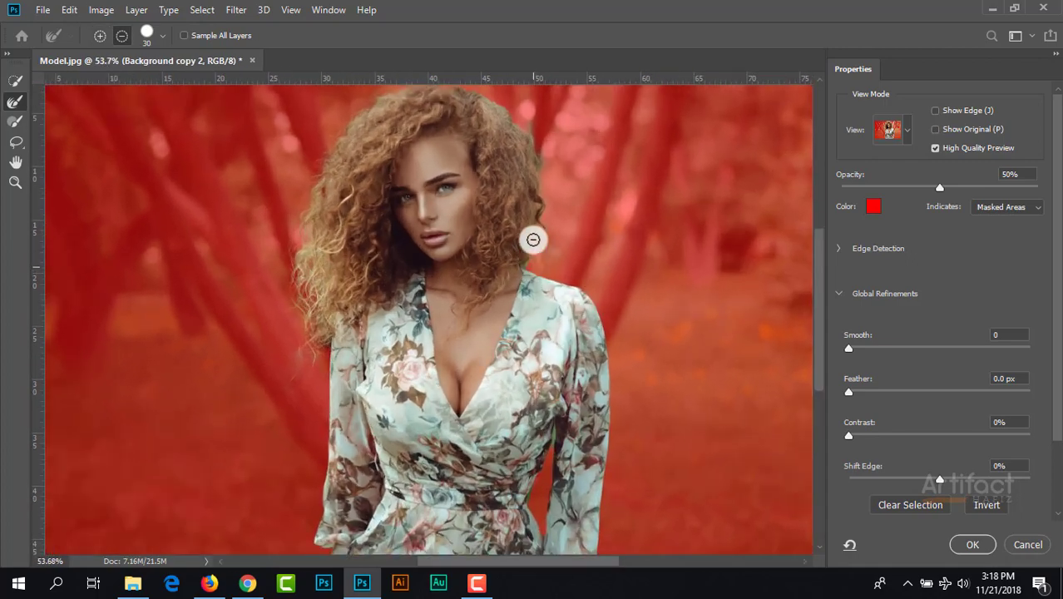
# - Refine the right hair edge beside the neck, the top of the hair, and the dress's right edge
pyautogui.click(534, 152)
pyautogui.scroll(3, 538, 168)
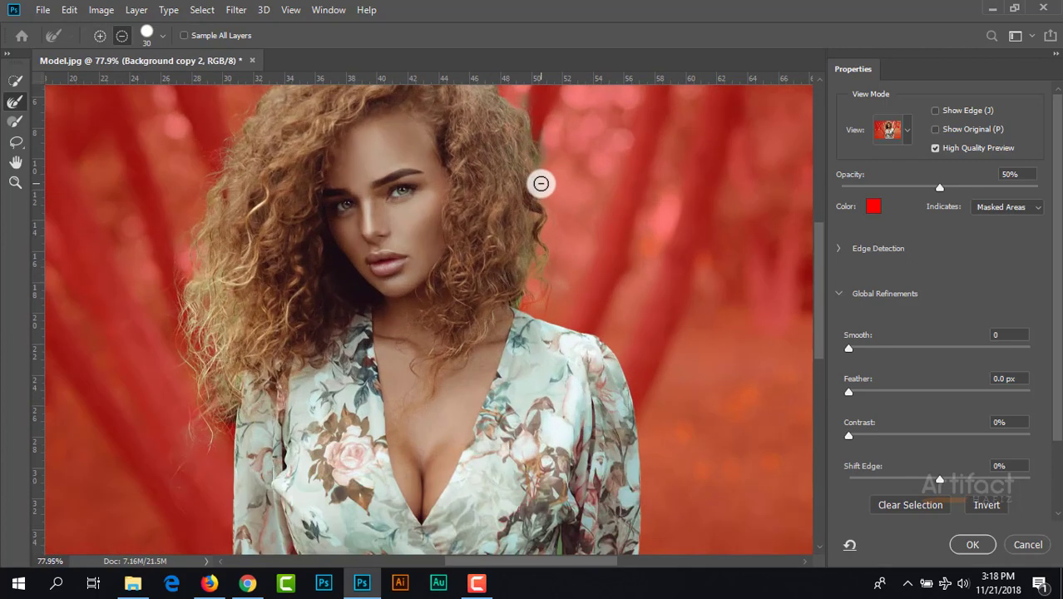
pyautogui.click(525, 250)
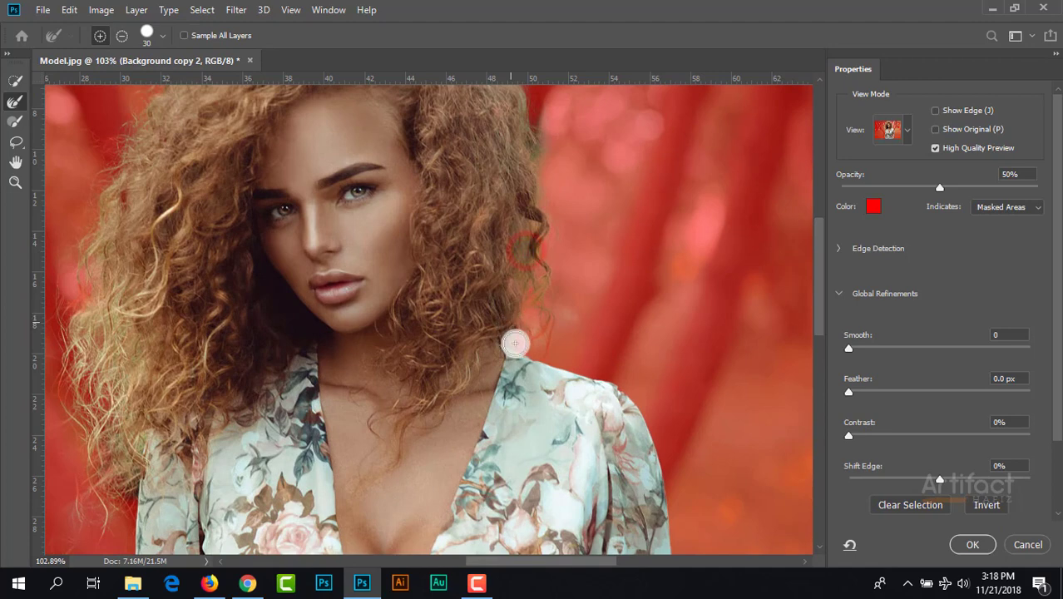
pyautogui.moveTo(534, 167); pyautogui.dragTo(541, 314)
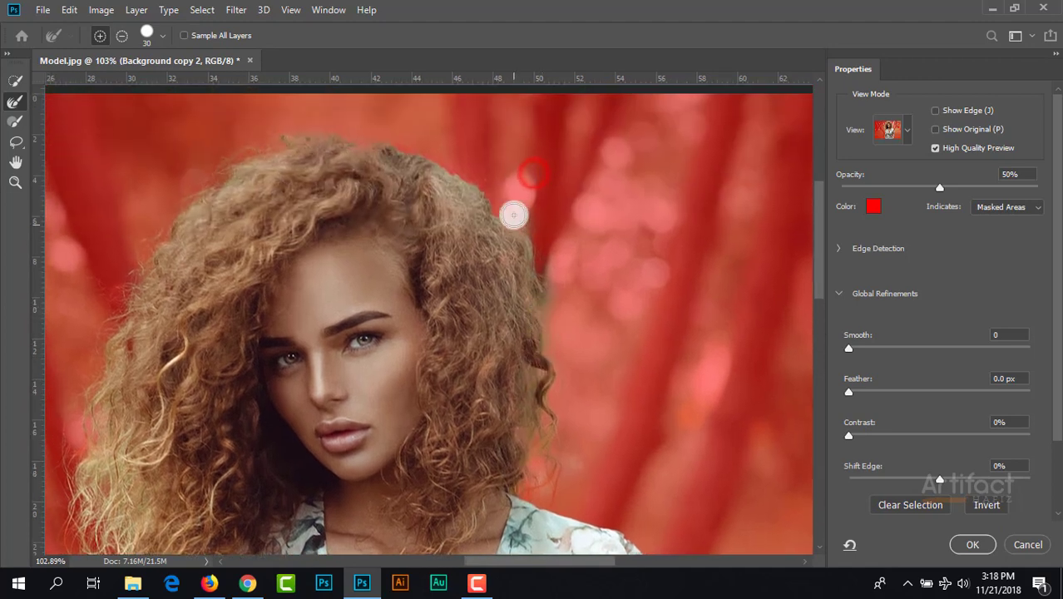
pyautogui.click(486, 195)
pyautogui.moveTo(487, 195)
pyautogui.mouseDown()
pyautogui.moveTo(413, 152)
pyautogui.moveTo(358, 140)
pyautogui.mouseUp()
pyautogui.scroll(-4, 443, 266)
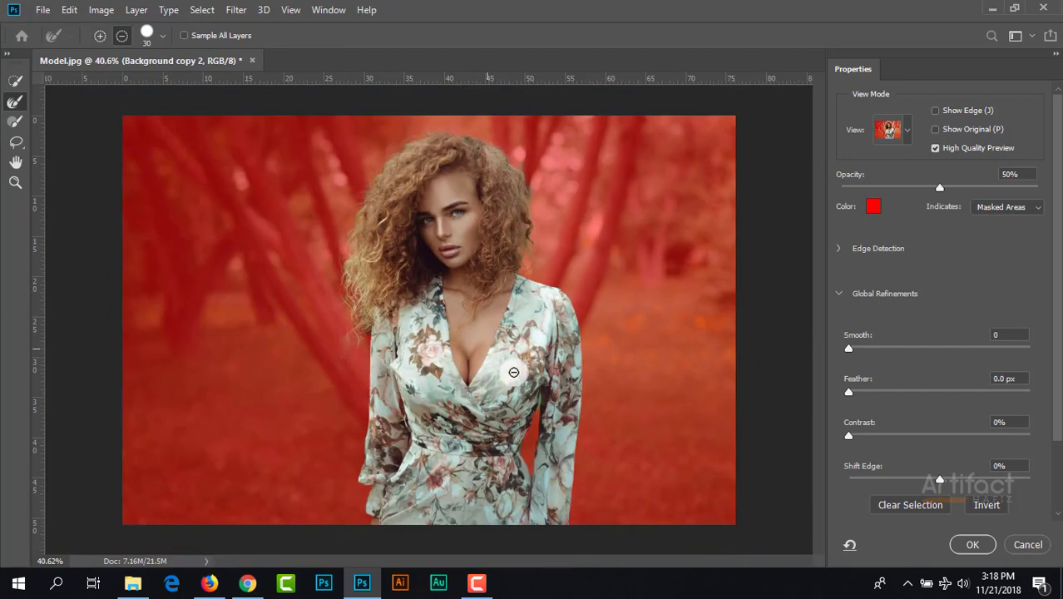
pyautogui.scroll(1, 543, 422)
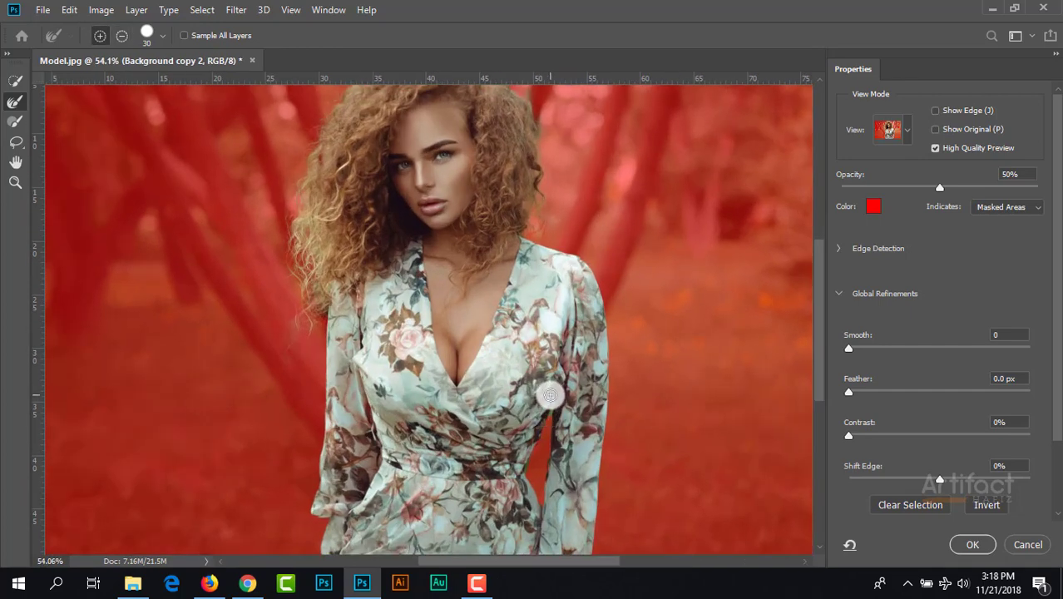
pyautogui.moveTo(550, 395); pyautogui.dragTo(546, 442)
pyautogui.scroll(-1, 545, 449)
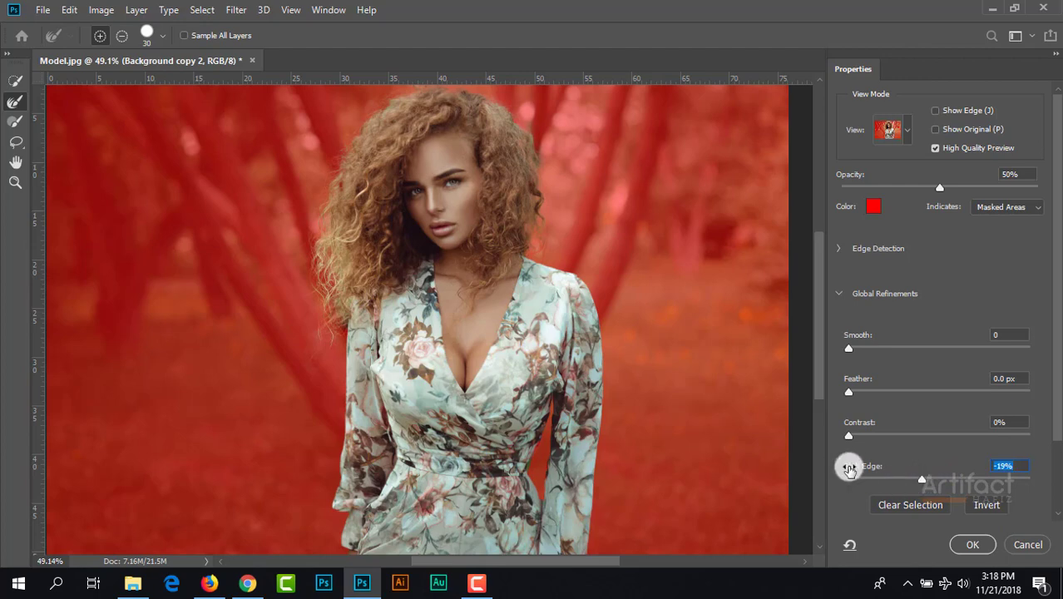
# - Output the refined selection as a mask on Background copy 2, reload it, hide that layer, and select Background copy
pyautogui.click(964, 544)
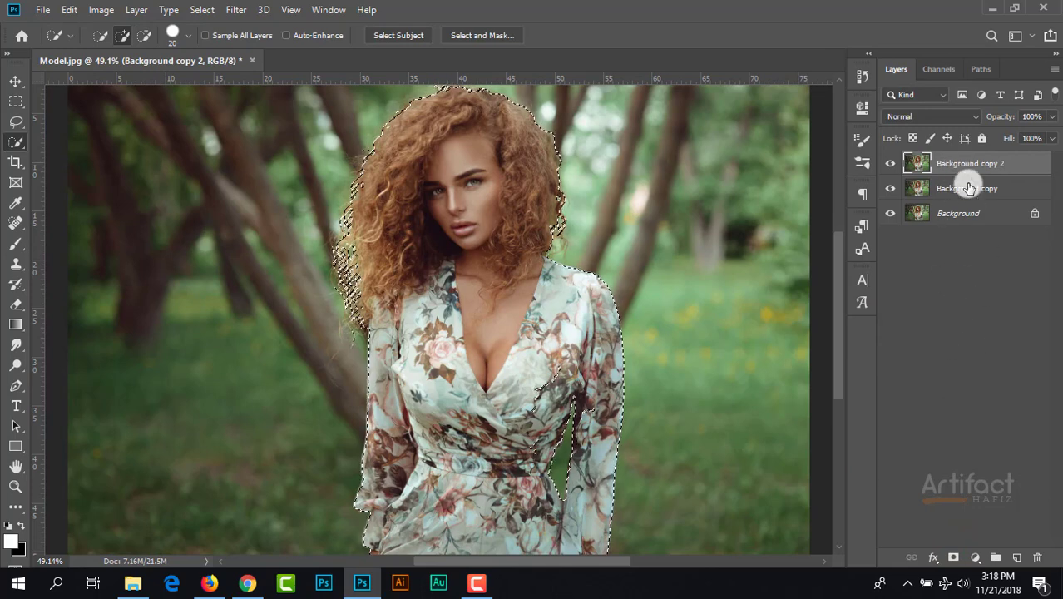
pyautogui.click(952, 557)
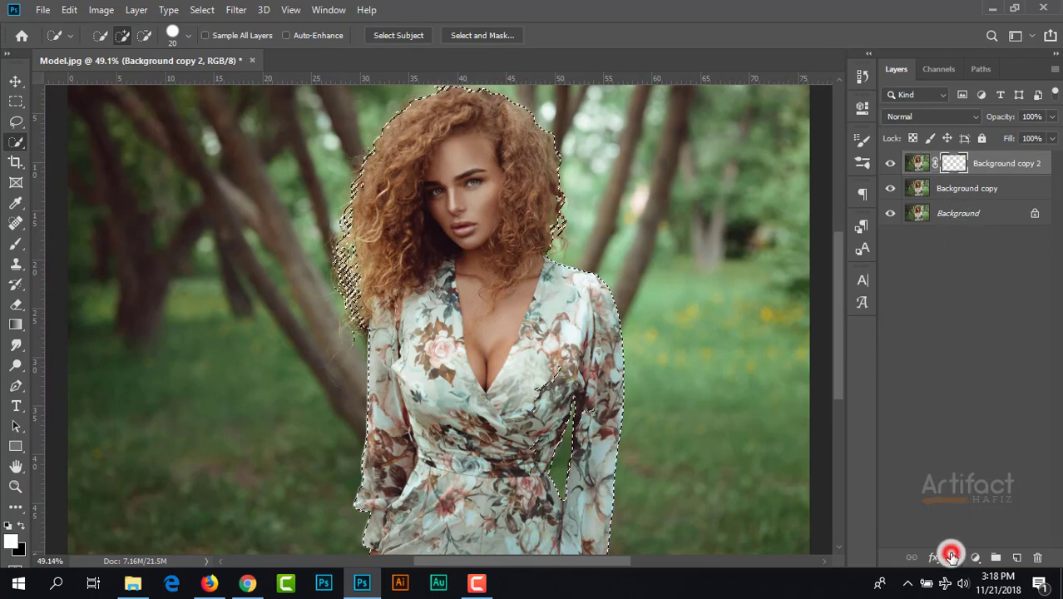
pyautogui.keyDown('ctrl'); pyautogui.click(954, 166); pyautogui.keyUp('ctrl')
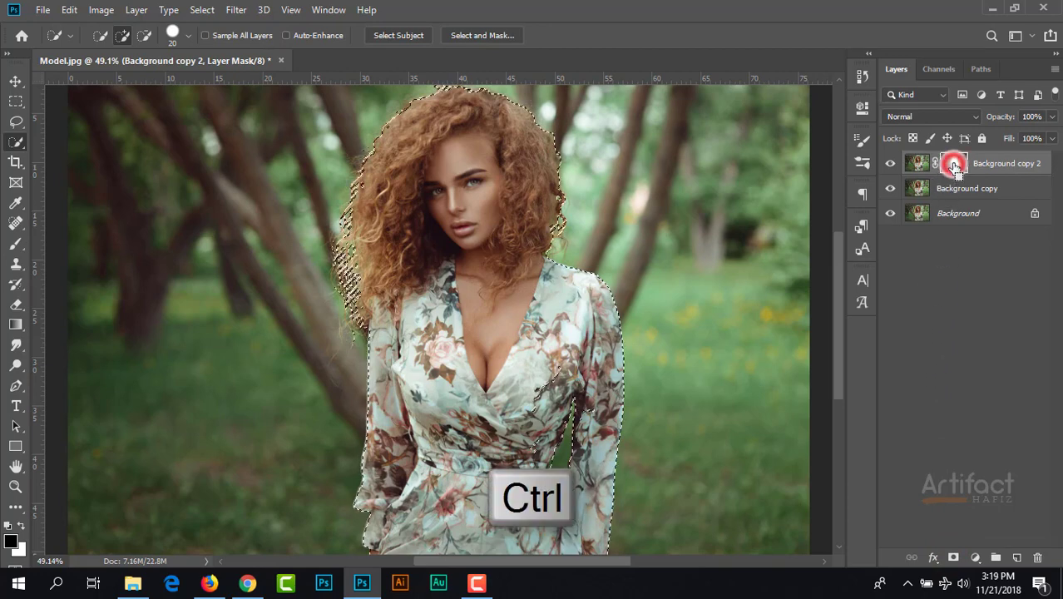
pyautogui.click(890, 163)
pyautogui.click(973, 187)
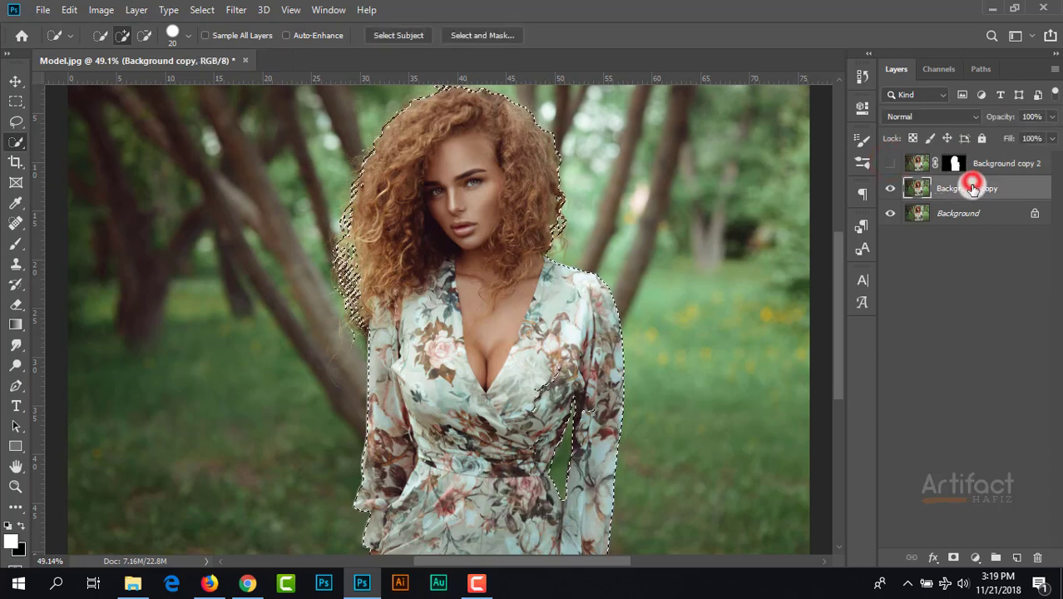
# - Expand the selection by 15 pixels
pyautogui.click(200, 12)
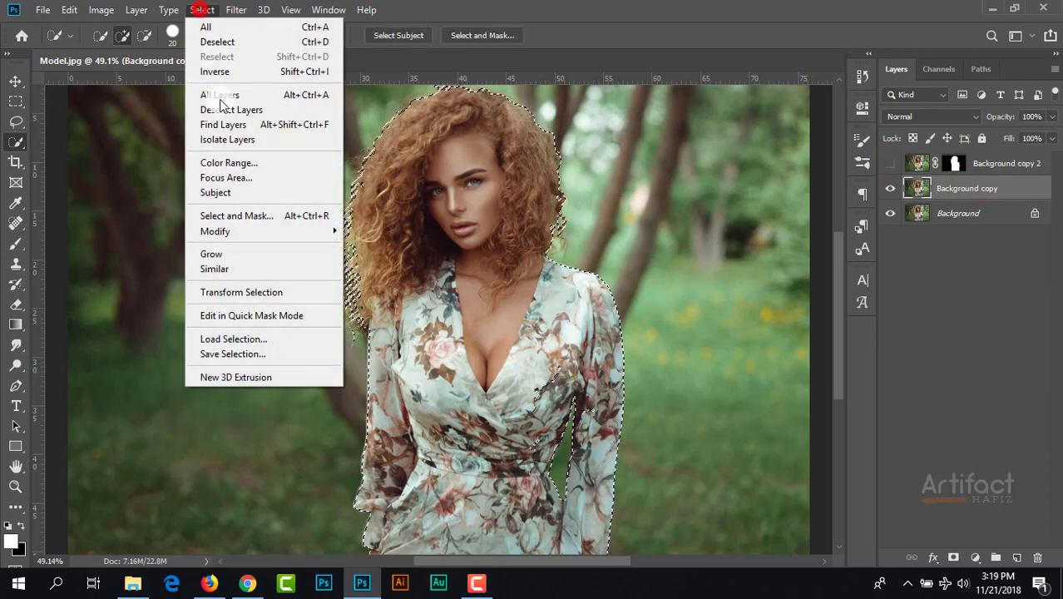
pyautogui.moveTo(252, 230)
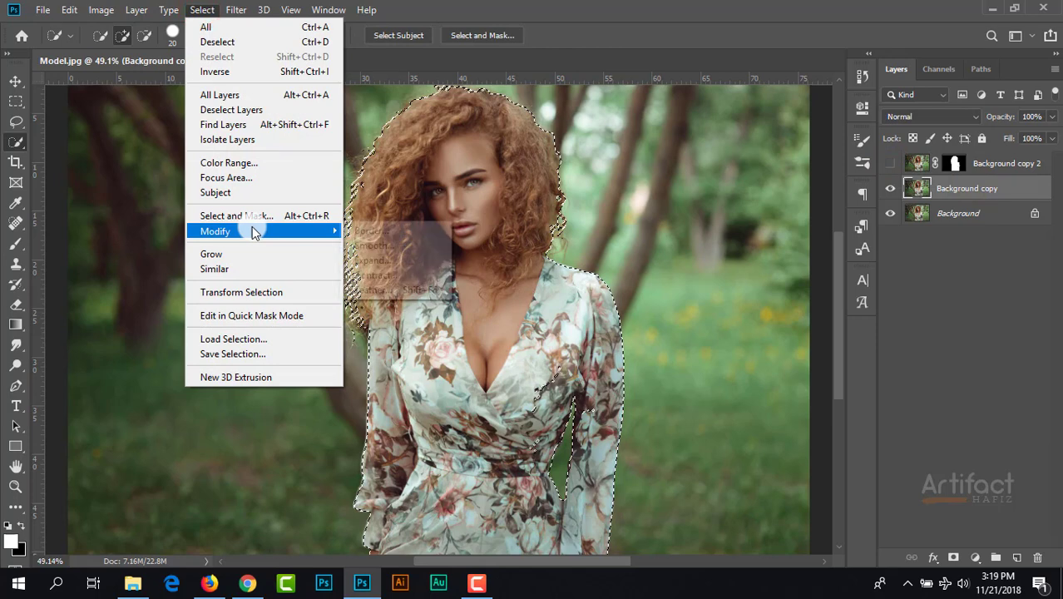
pyautogui.click(393, 260)
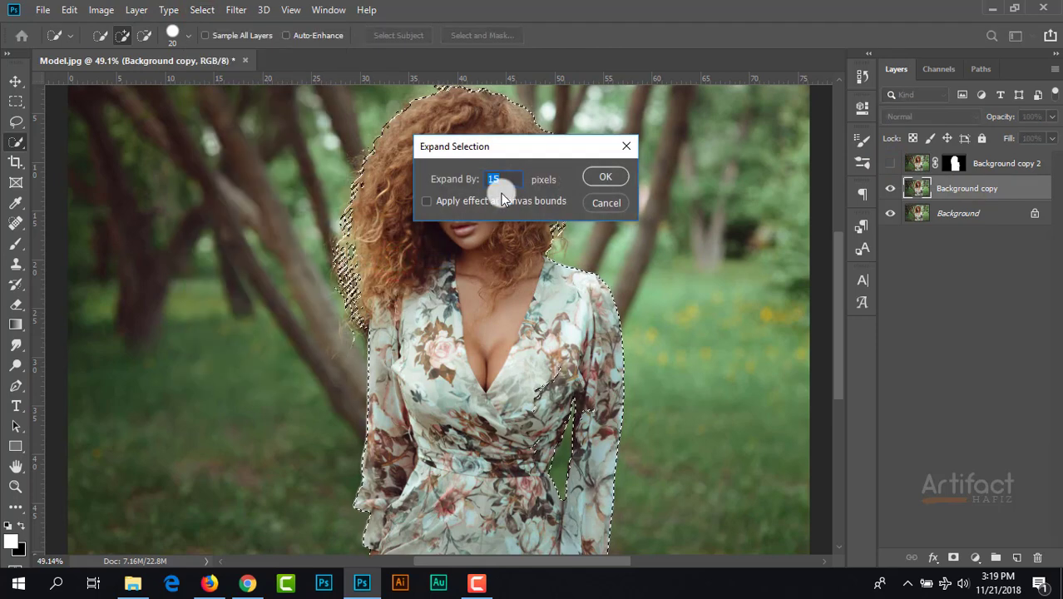
pyautogui.click(606, 179)
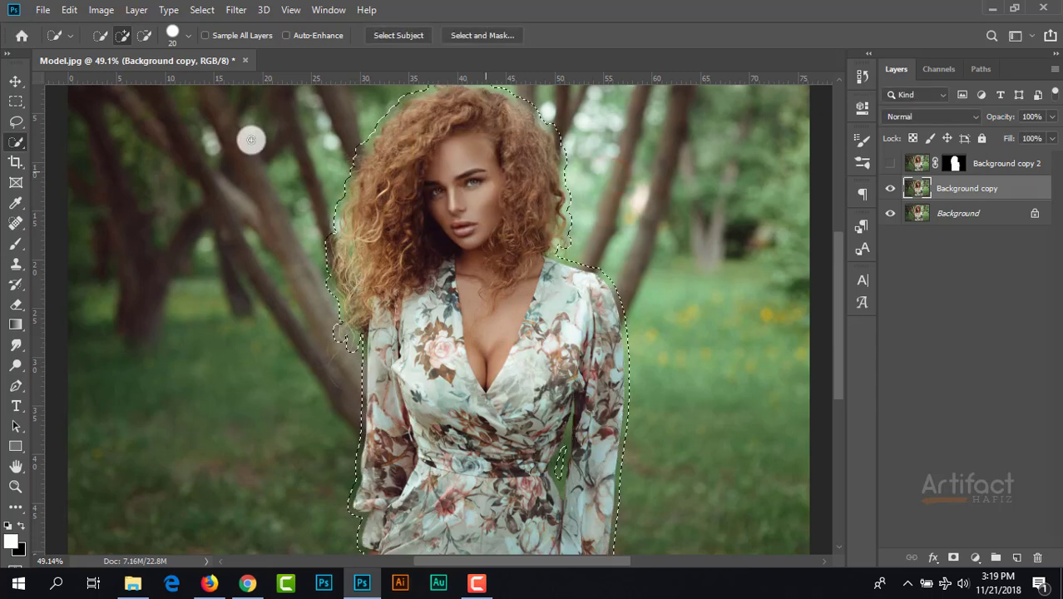
# - Fill the expanded selection with Content-Aware fill to erase the woman from Background copy
pyautogui.click(69, 9)
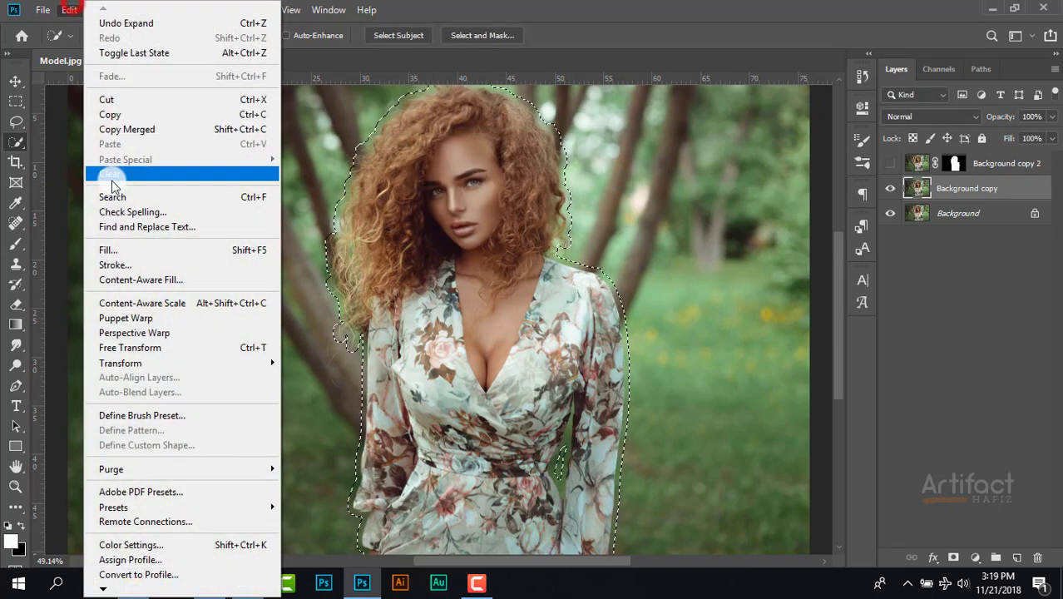
pyautogui.click(119, 248)
pyautogui.click(782, 158)
pyautogui.press('w')
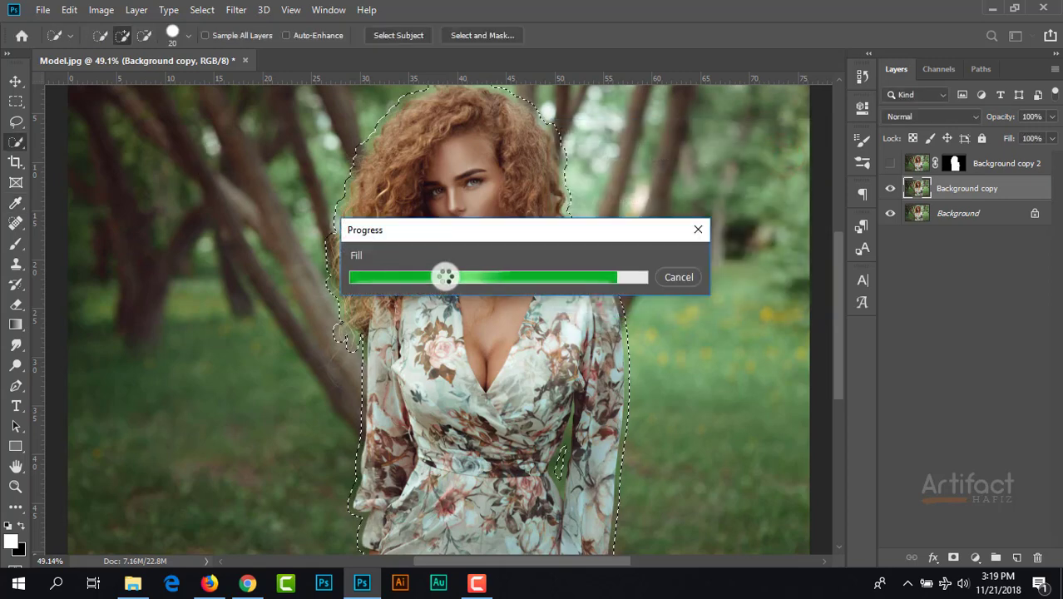
pyautogui.scroll(-3, 445, 276)
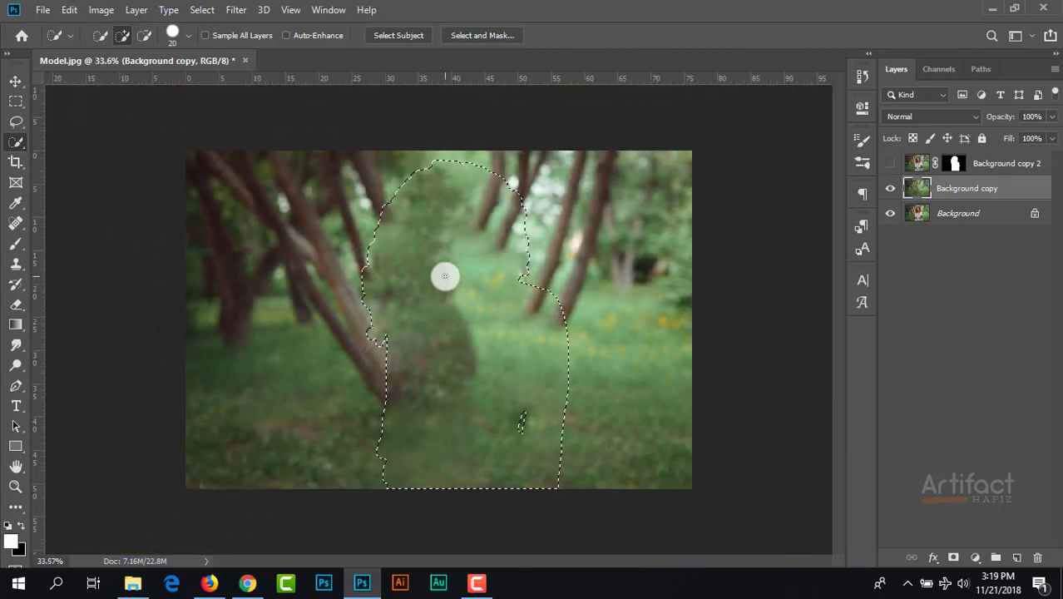
# - Deselect, heal the filled patch with a 250 px Spot Healing Brush, and show Background copy 2 again
pyautogui.click(196, 10)
pyautogui.click(221, 43)
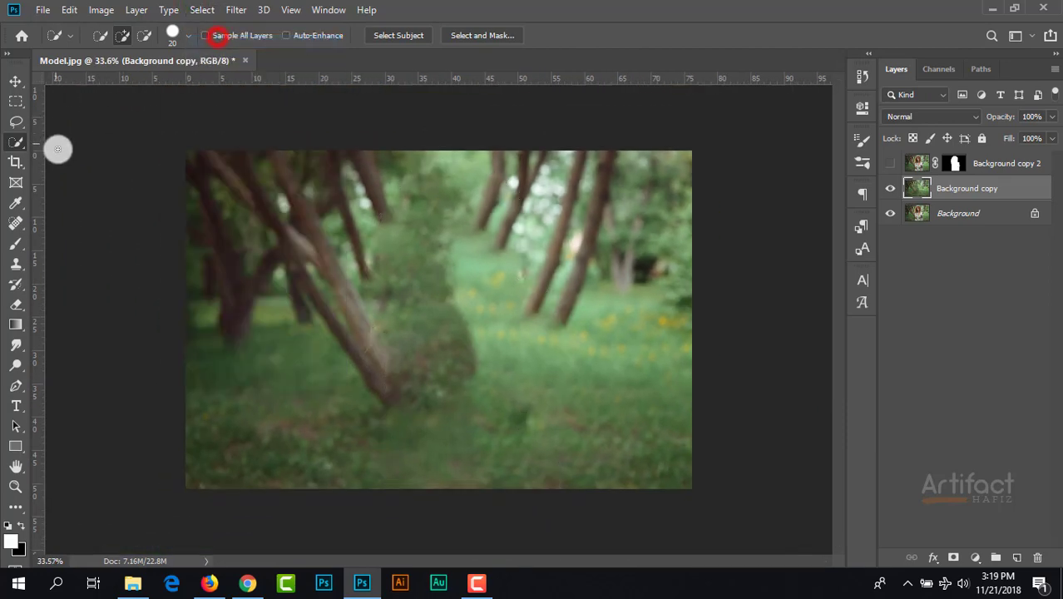
pyautogui.click(16, 223)
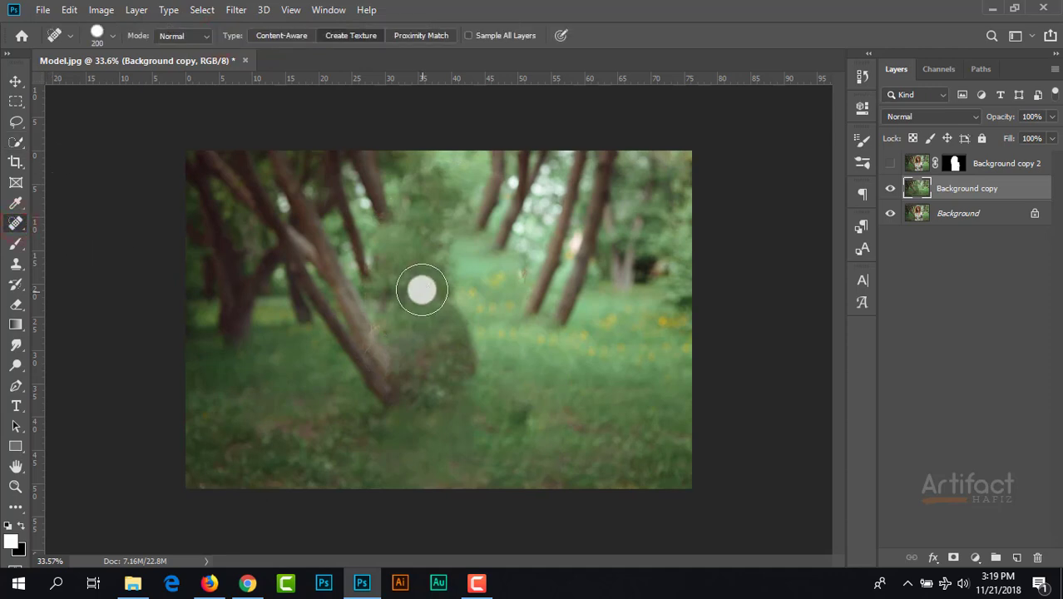
pyautogui.press(']')
pyautogui.moveTo(401, 204); pyautogui.dragTo(396, 379)
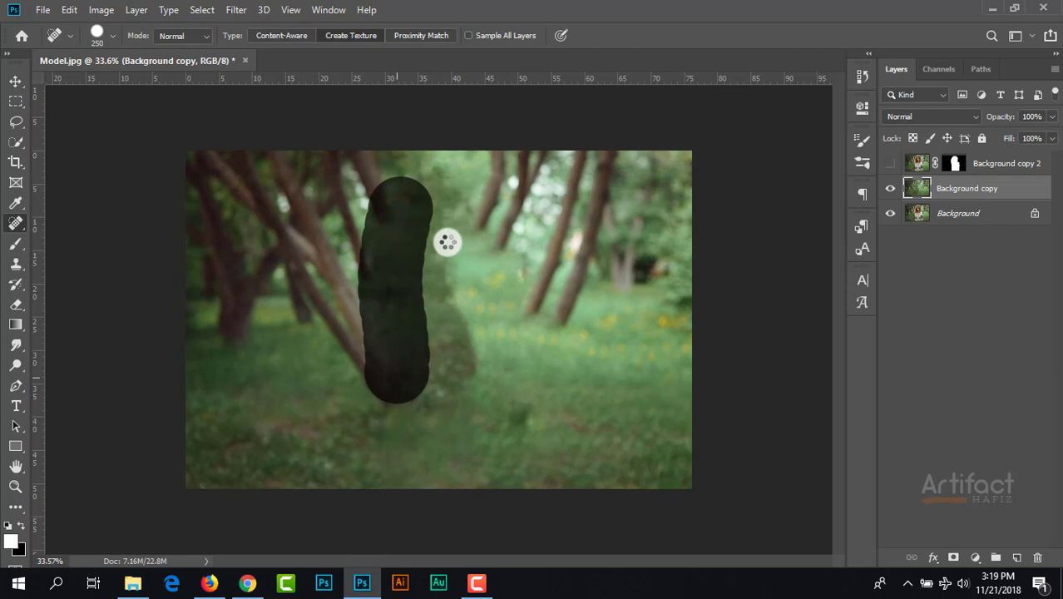
pyautogui.moveTo(446, 233)
pyautogui.mouseDown()
pyautogui.moveTo(468, 316)
pyautogui.moveTo(467, 397)
pyautogui.mouseUp()
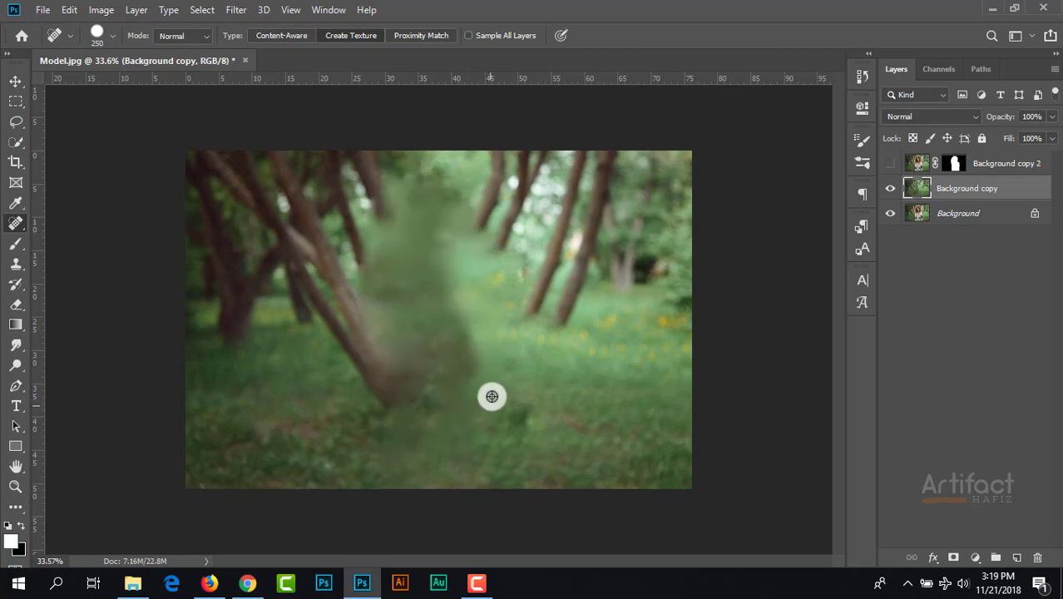
pyautogui.scroll(2, 491, 392)
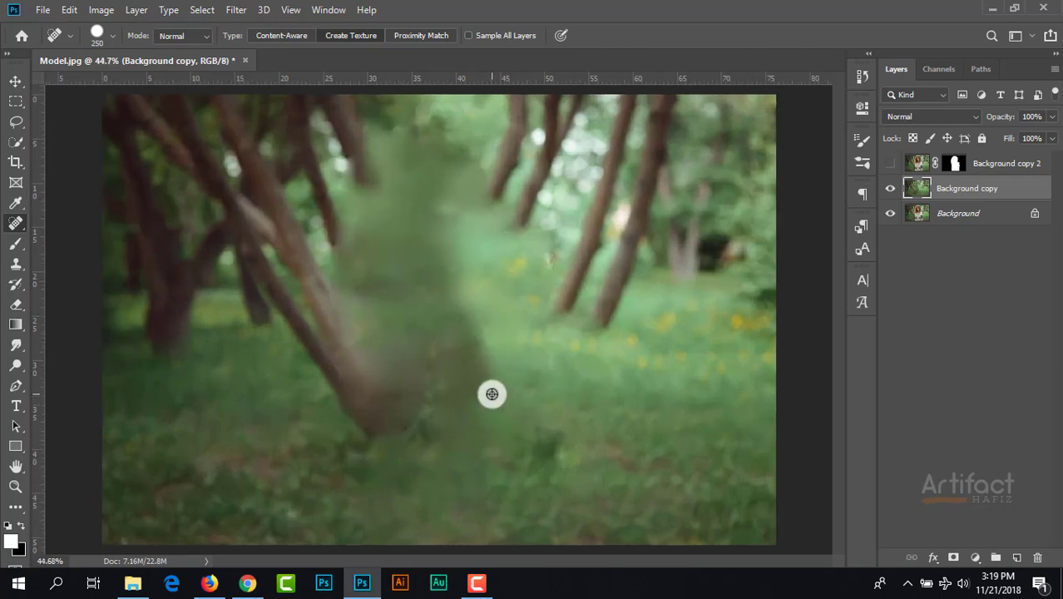
pyautogui.click(891, 163)
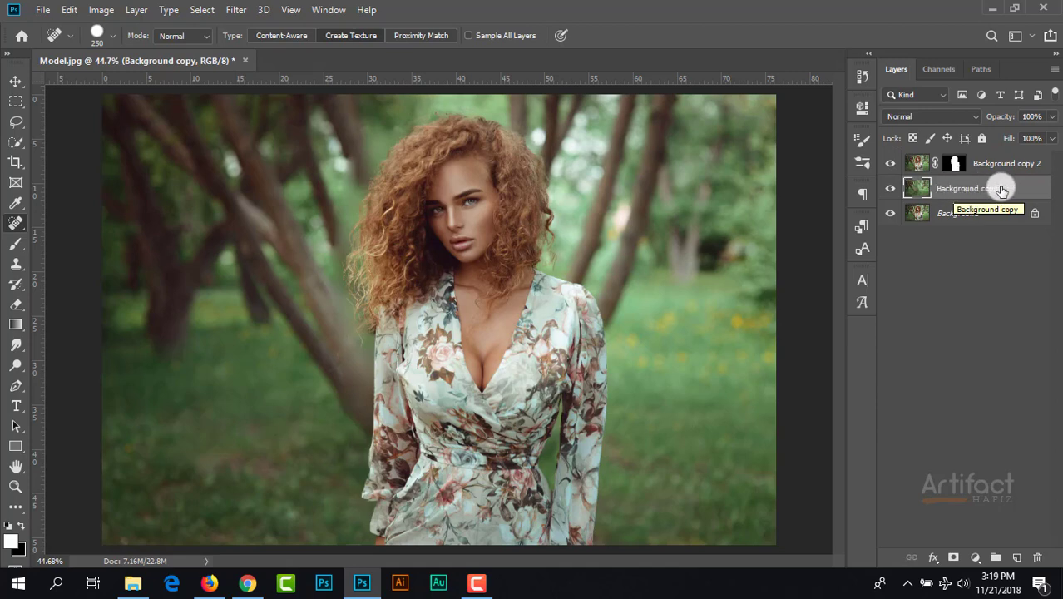
# - Apply an 88 px Tilt-Shift blur to Background copy, with the focus band moved toward the image bottom
pyautogui.click(236, 10)
pyautogui.moveTo(295, 202)
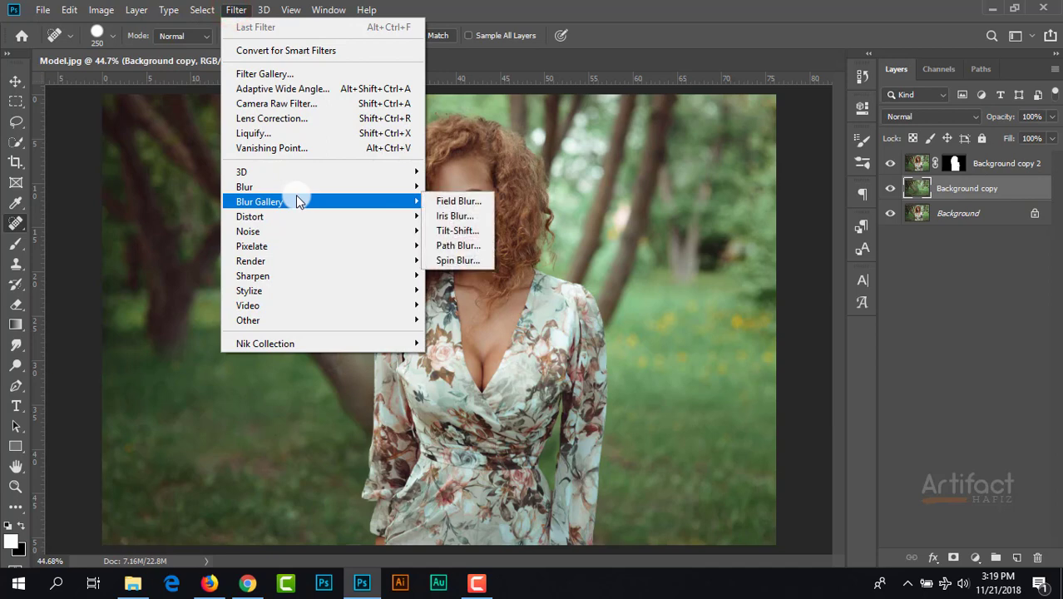
pyautogui.click(454, 233)
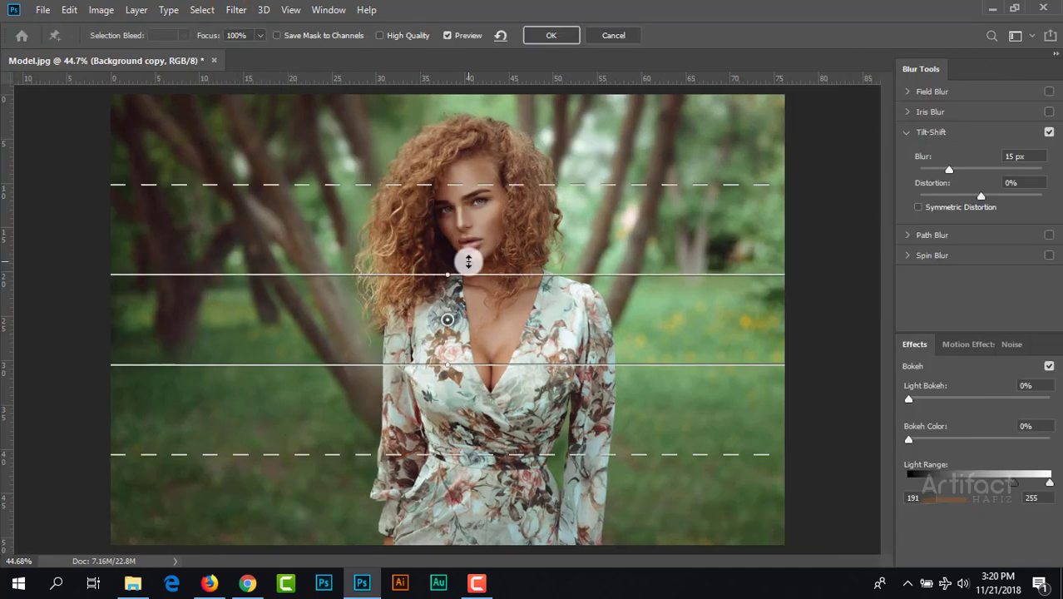
pyautogui.moveTo(950, 170); pyautogui.dragTo(982, 173)
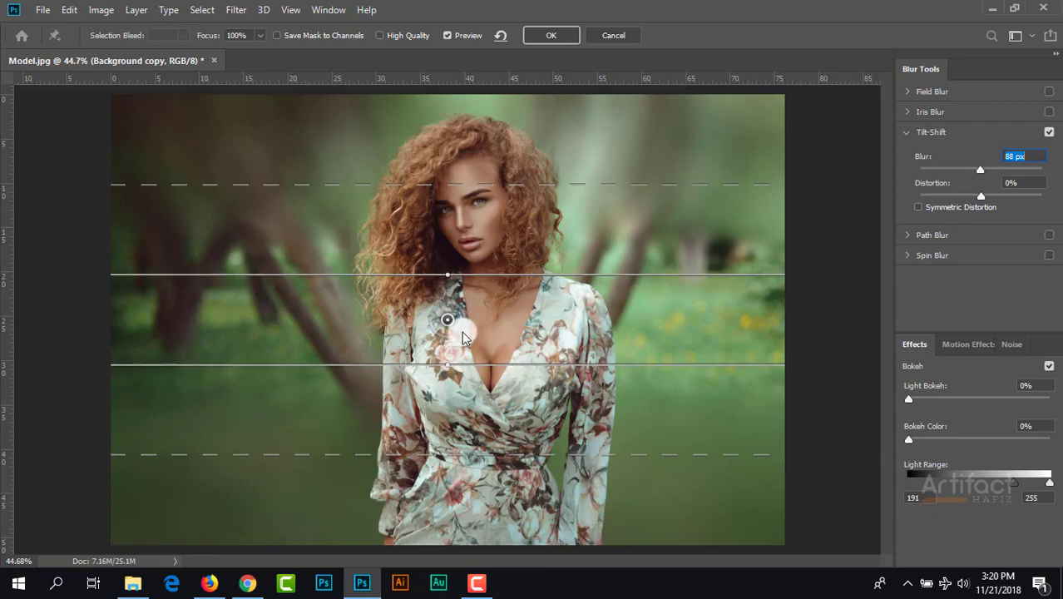
pyautogui.moveTo(448, 324); pyautogui.dragTo(460, 546)
pyautogui.moveTo(462, 406); pyautogui.dragTo(474, 235)
pyautogui.hotkey('ctrl', '-')
pyautogui.scroll(-1, 473, 428)
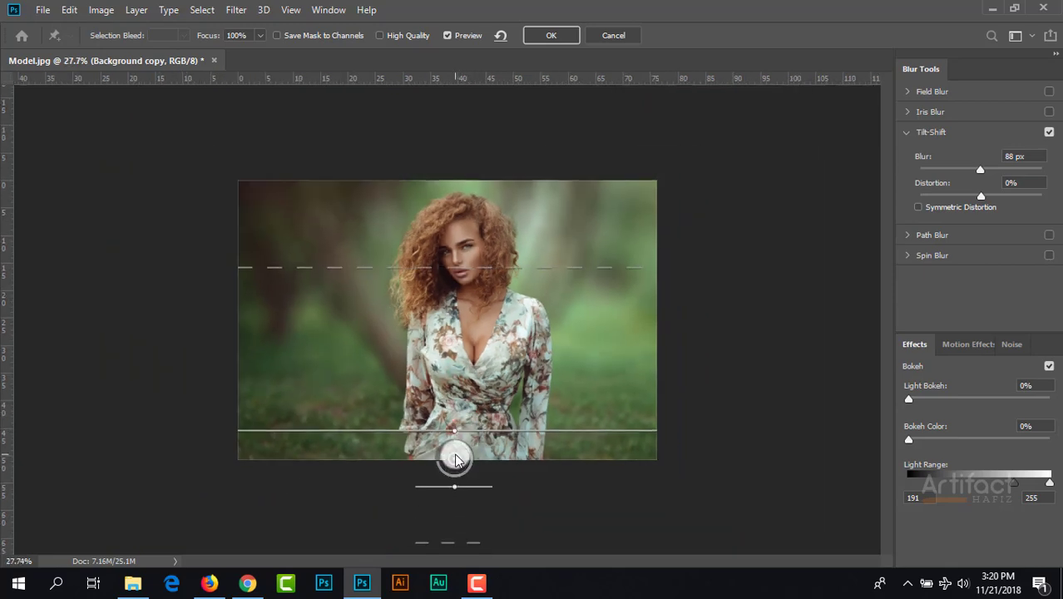
pyautogui.click(452, 461)
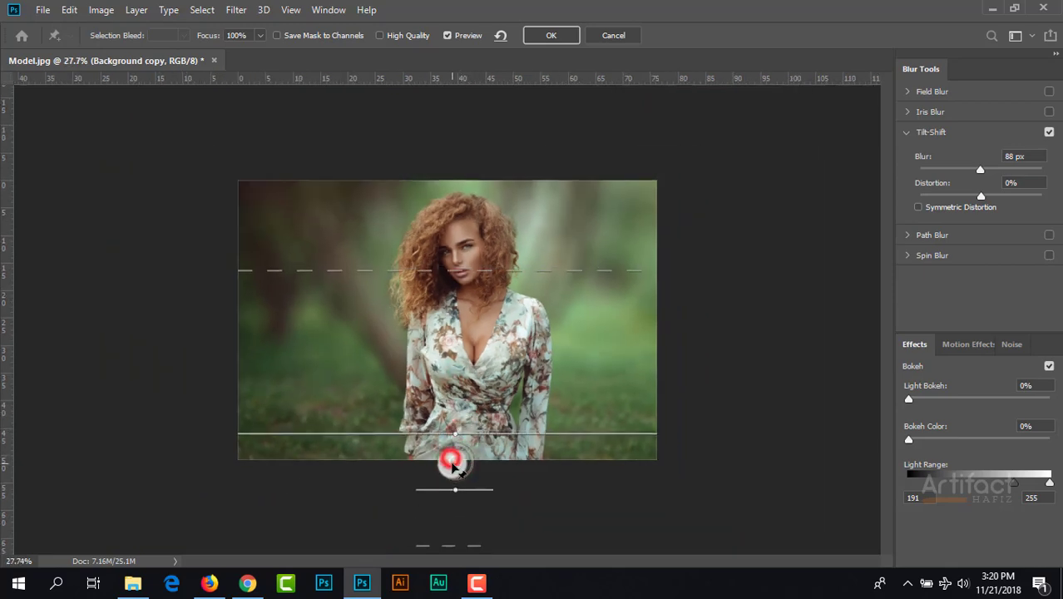
pyautogui.hotkey('ctrl', '+')
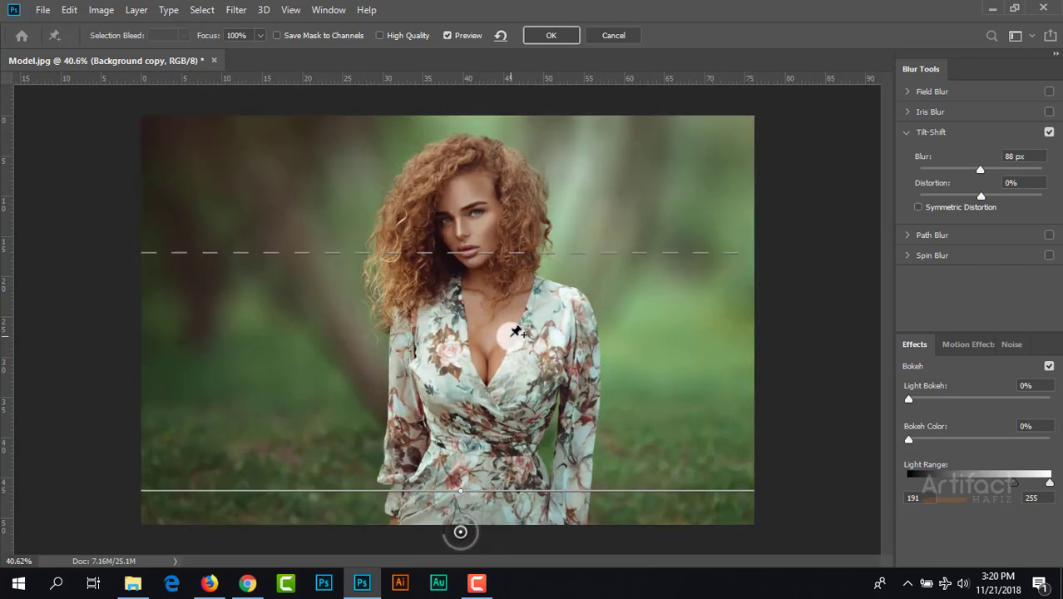
pyautogui.click(559, 35)
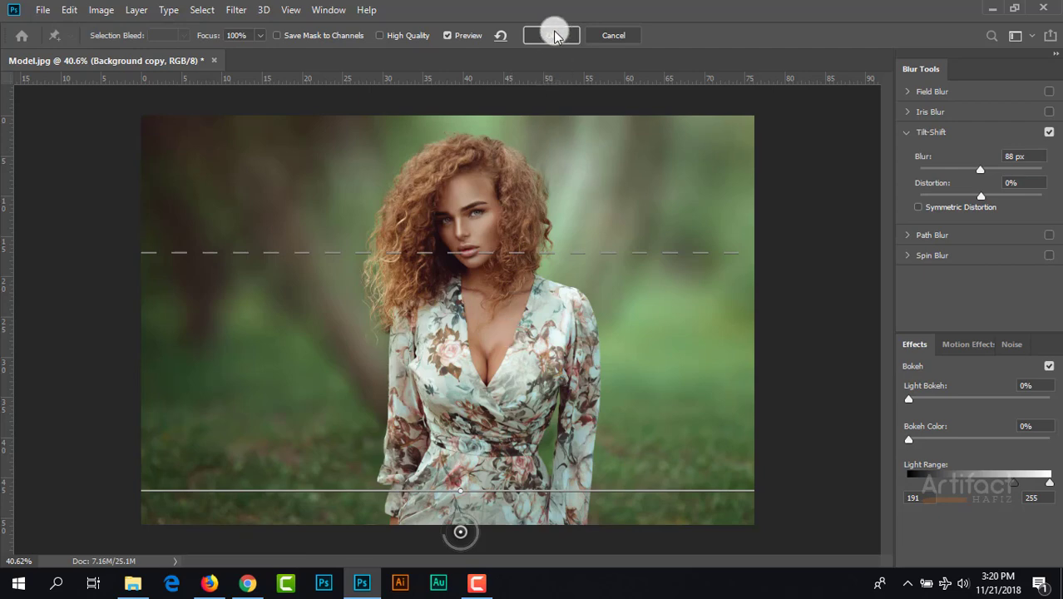
pyautogui.click(555, 36)
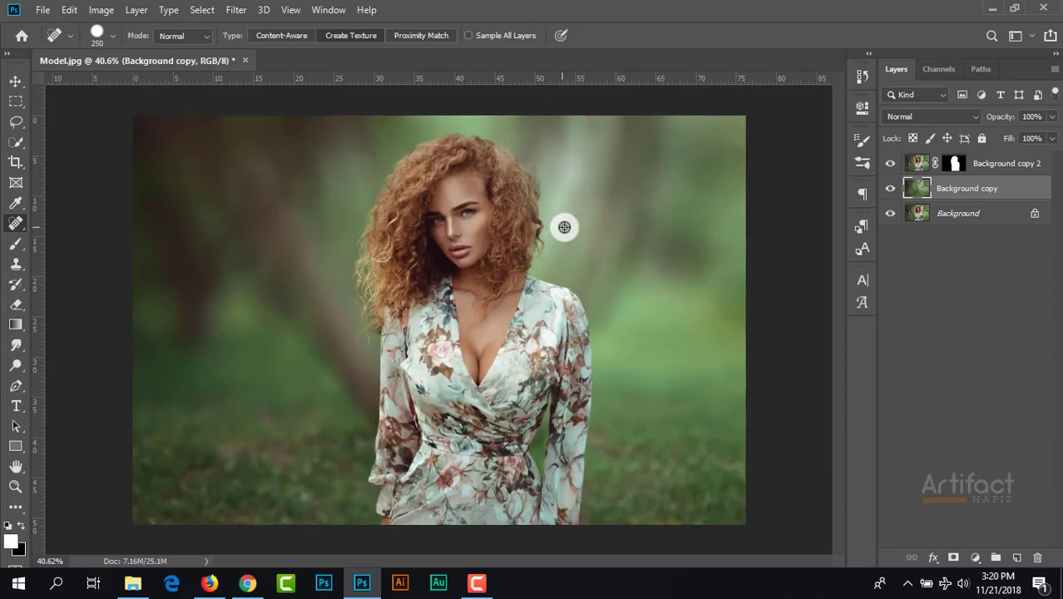
# - Add Layer 1 above Background copy and set the brush colour to peach ffd08c
pyautogui.scroll(1, 564, 227)
pyautogui.scroll(-2, 468, 283)
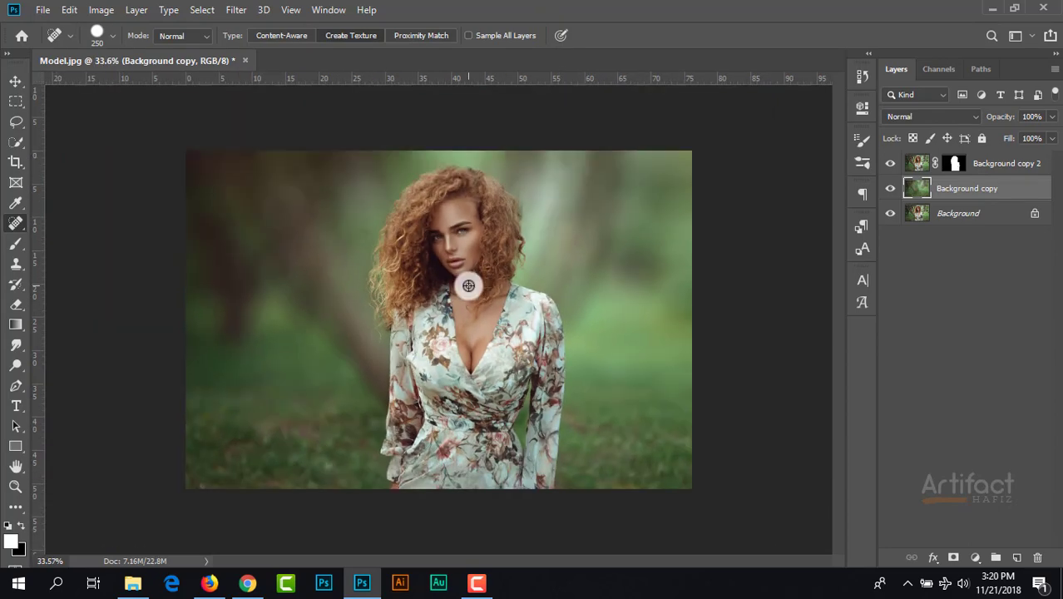
pyautogui.scroll(1, 468, 286)
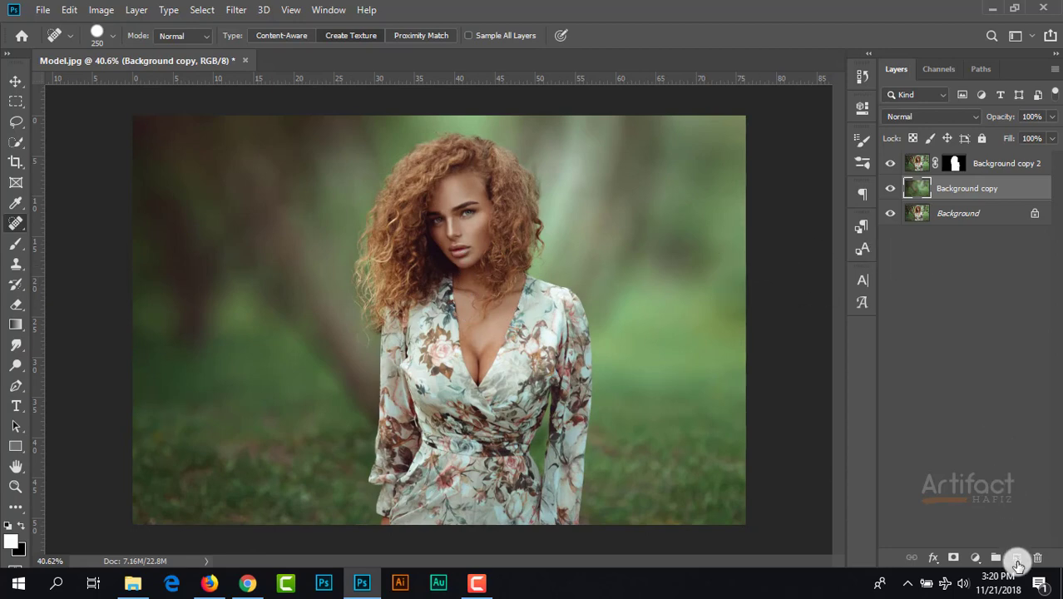
pyautogui.click(1016, 557)
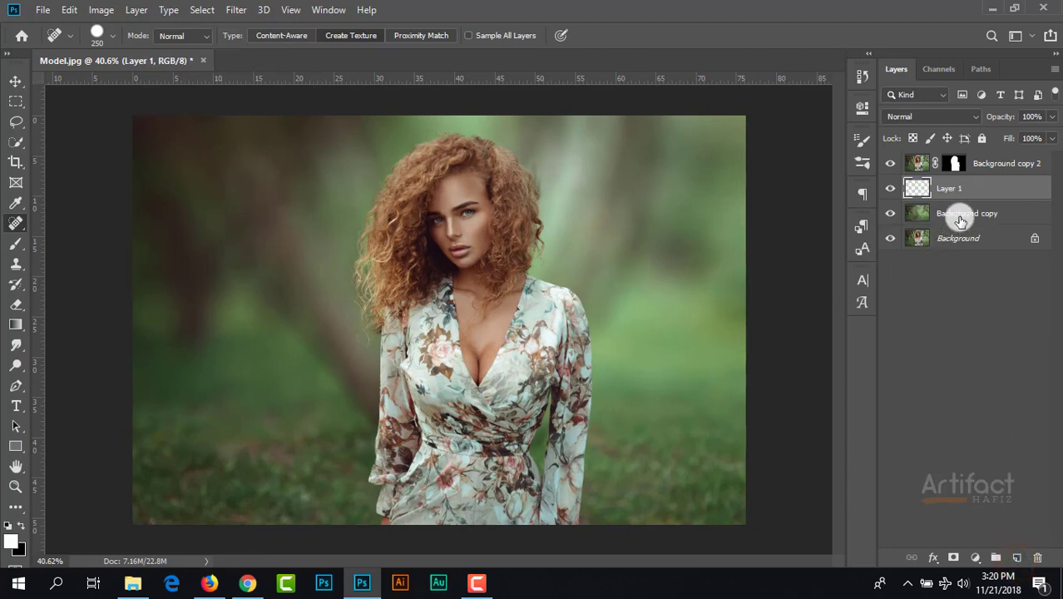
pyautogui.click(15, 244)
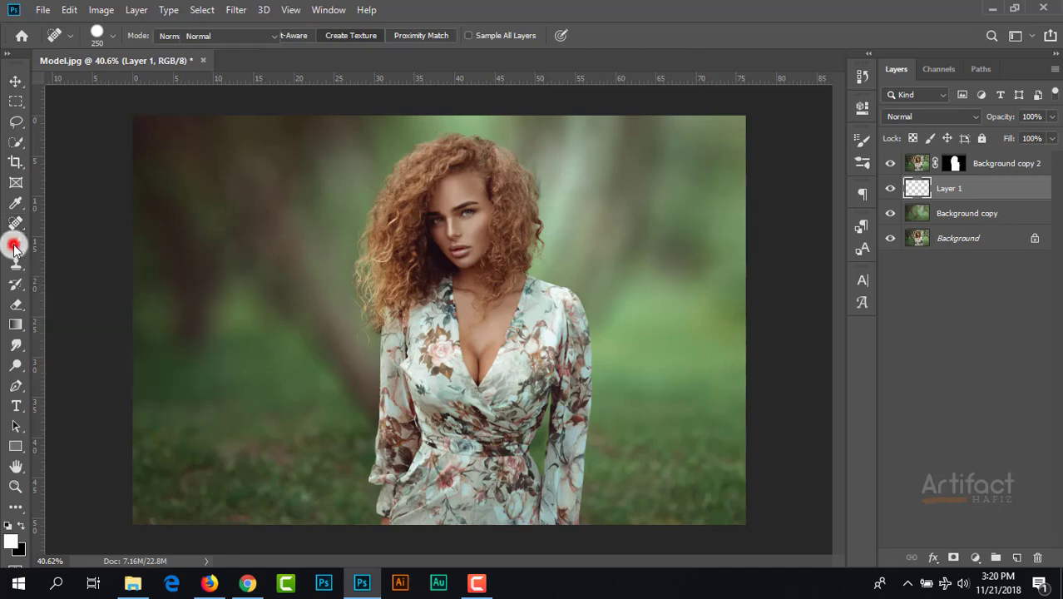
pyautogui.click(11, 541)
pyautogui.click(854, 349)
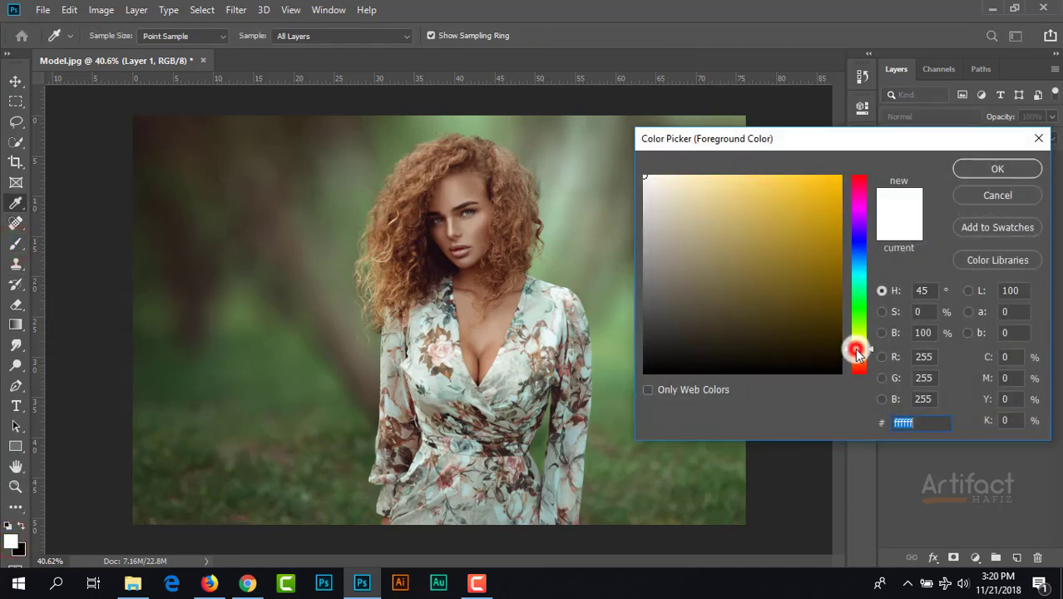
pyautogui.click(733, 175)
pyautogui.click(857, 356)
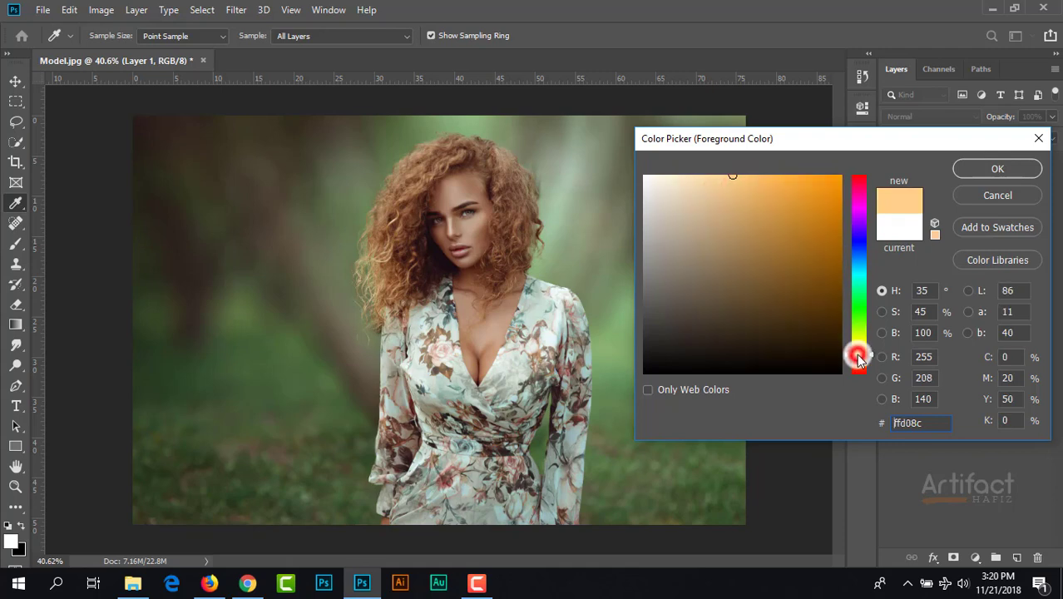
pyautogui.click(1015, 170)
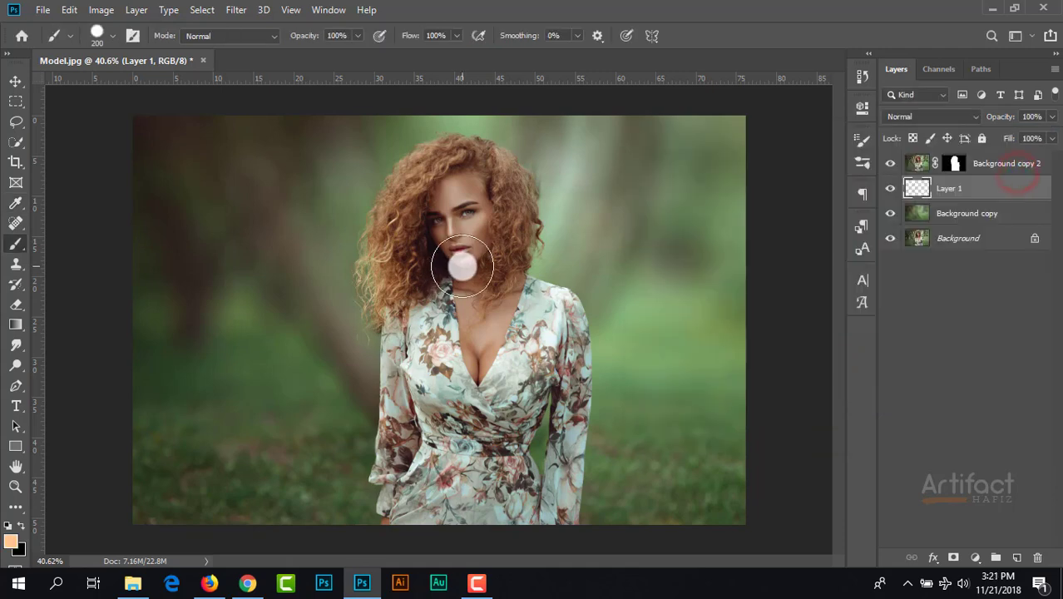
# - Paint a single soft orange spot at the image's left using a 500 px soft round brush
pyautogui.press(']')
pyautogui.press(']')
pyautogui.press(']')
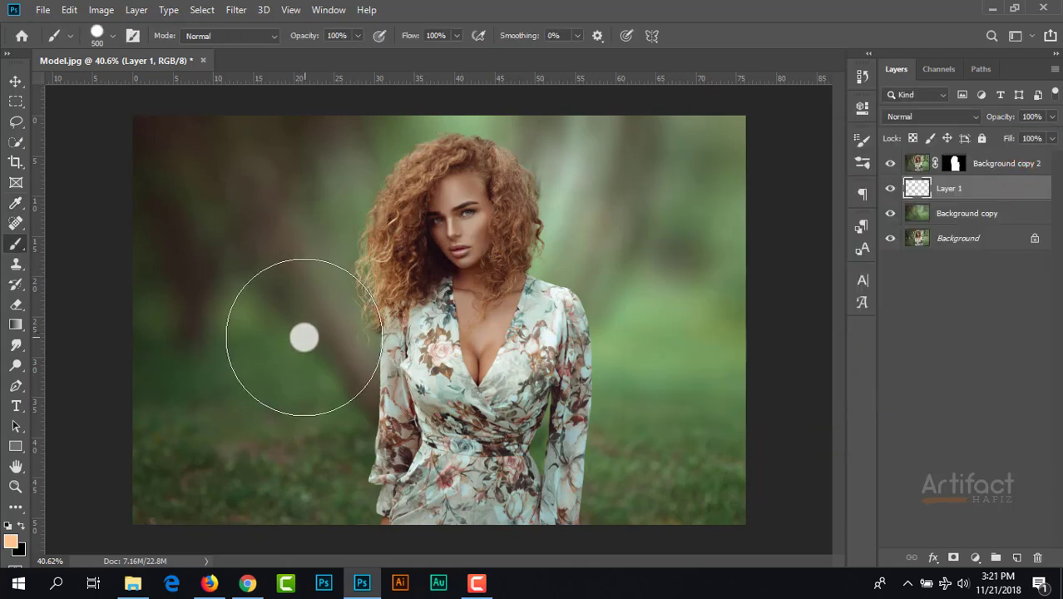
pyautogui.click(92, 29)
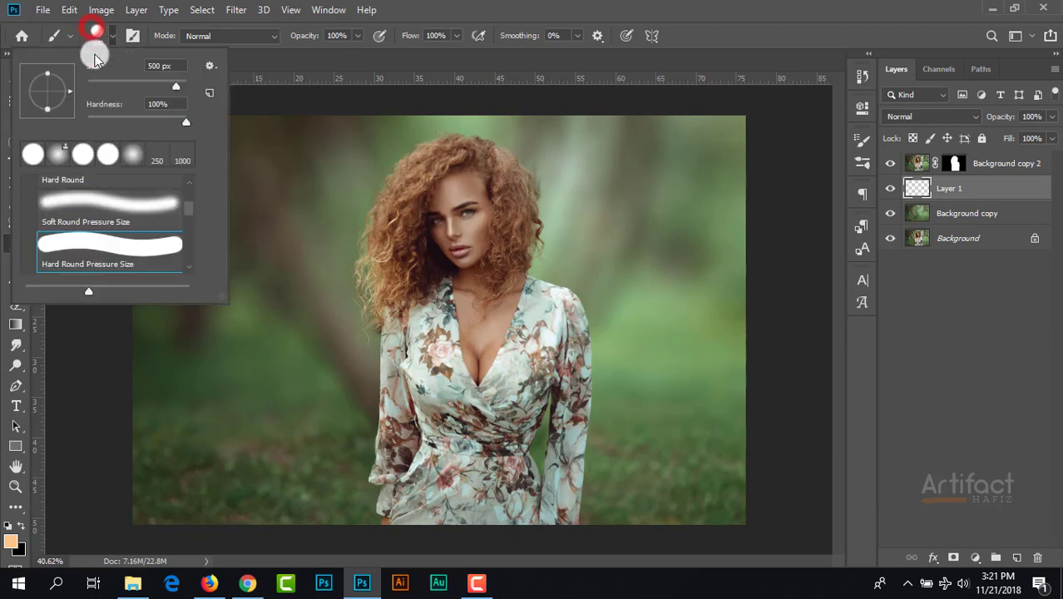
pyautogui.click(133, 155)
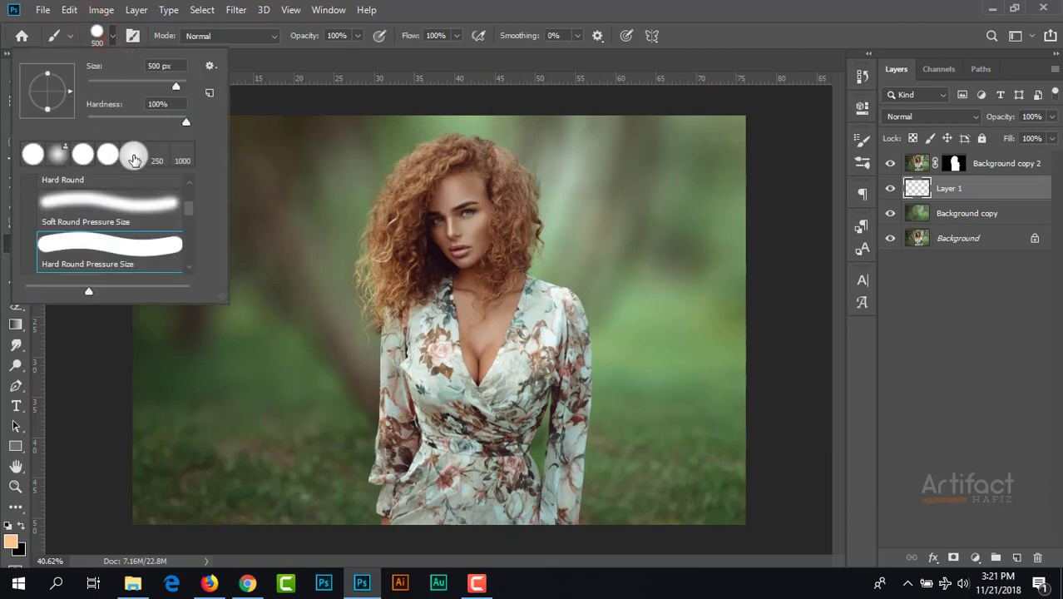
pyautogui.click(501, 10)
pyautogui.click(260, 324)
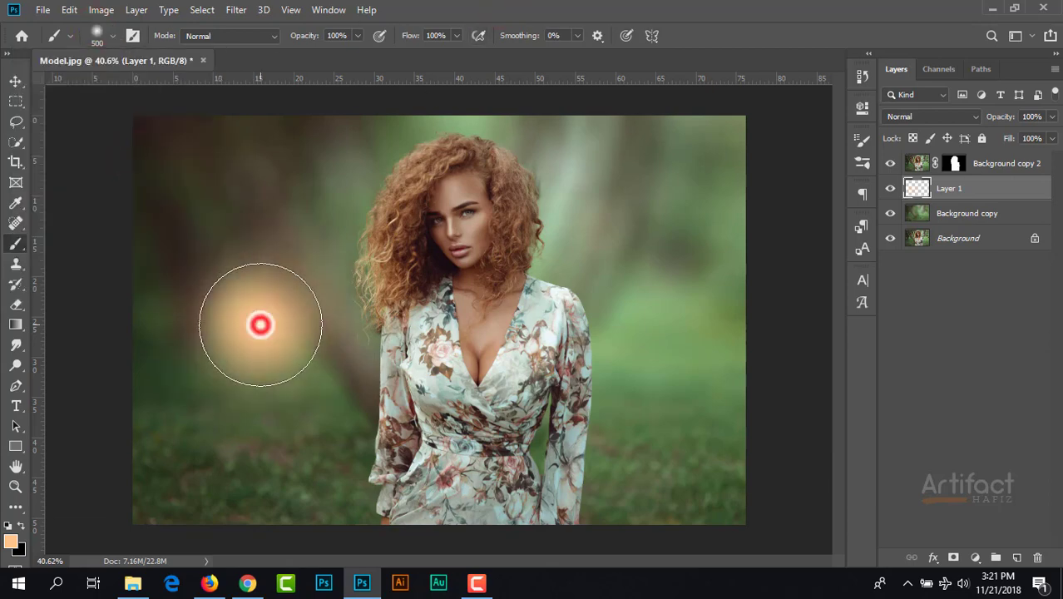
pyautogui.click(15, 81)
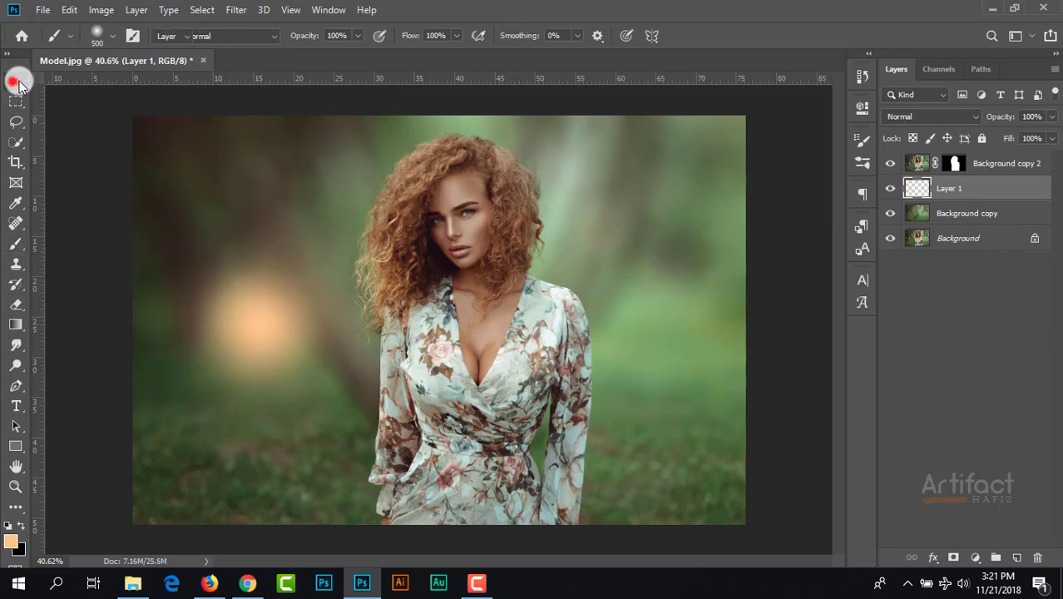
# - Set Layer 1 to Screen blending and scale the glow up to about 320 percent
pyautogui.click(895, 121)
pyautogui.click(906, 246)
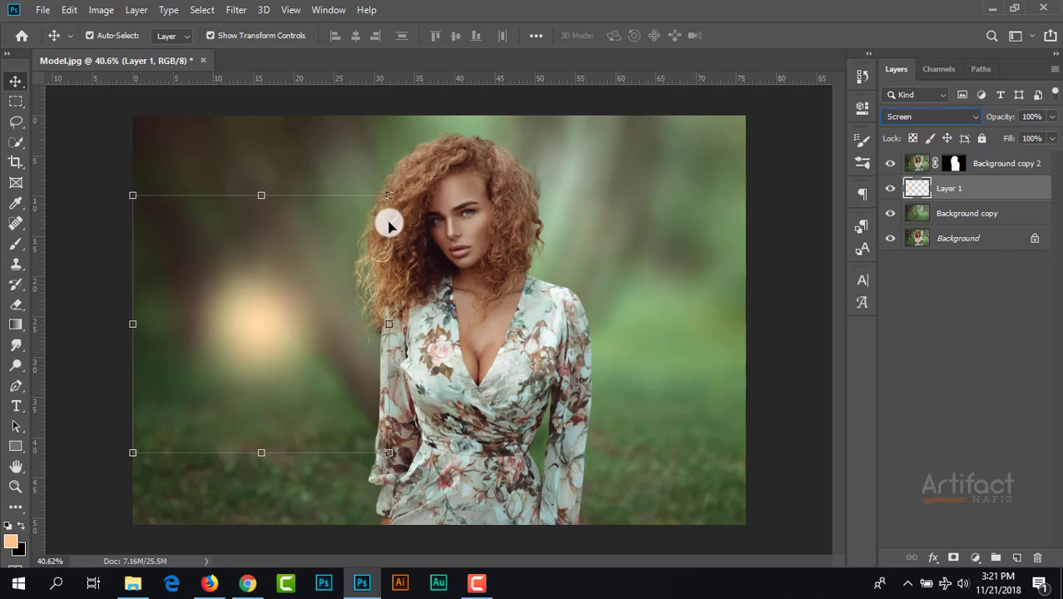
pyautogui.moveTo(388, 195); pyautogui.dragTo(493, 90)
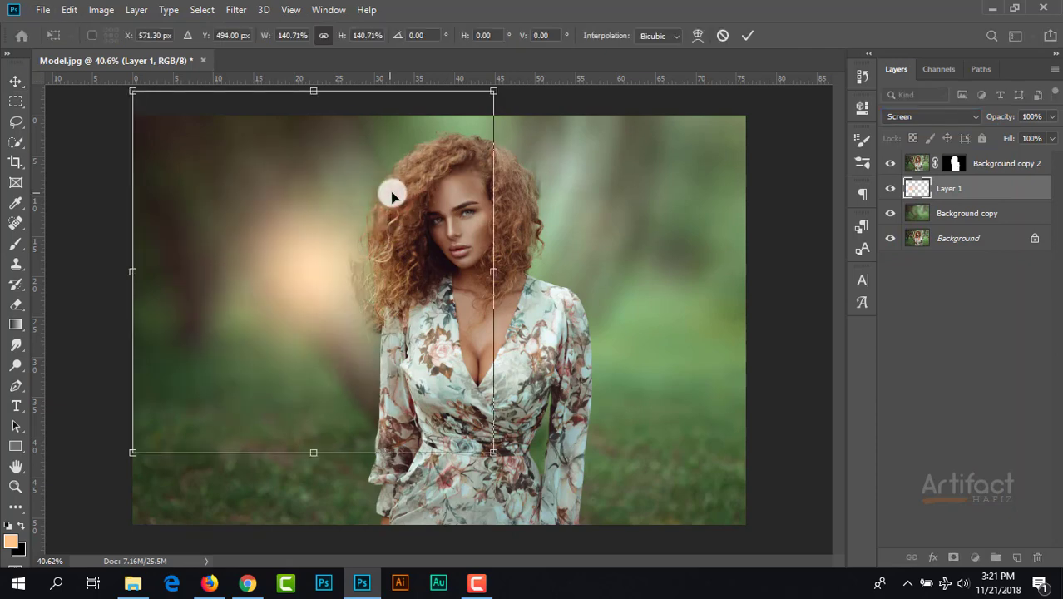
pyautogui.moveTo(322, 224); pyautogui.dragTo(243, 142)
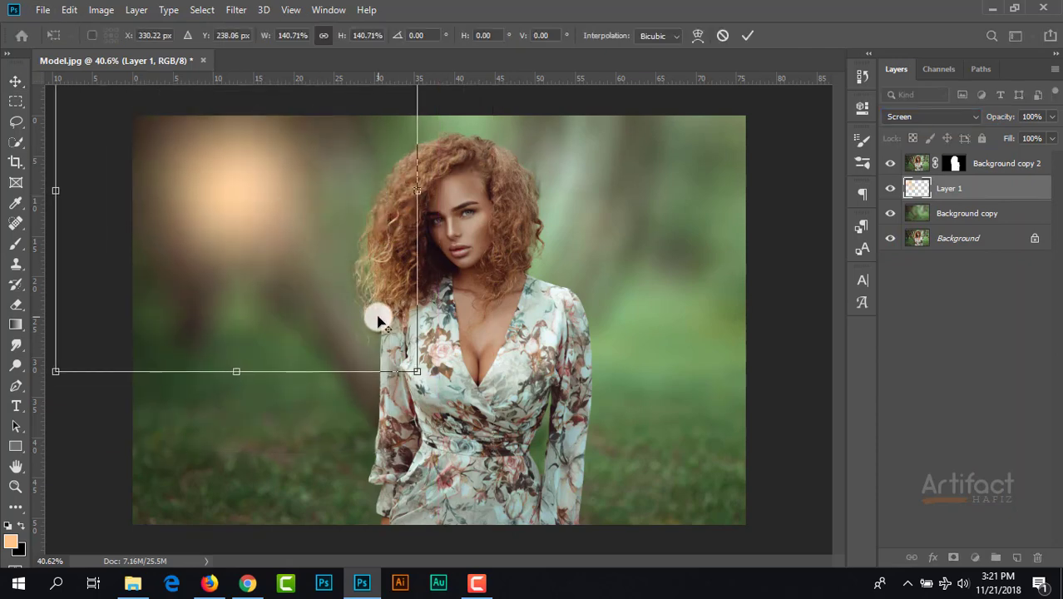
pyautogui.scroll(-1, 378, 323)
pyautogui.scroll(-2, 378, 323)
pyautogui.moveTo(422, 349); pyautogui.dragTo(550, 473)
pyautogui.moveTo(383, 369); pyautogui.dragTo(315, 225)
pyautogui.moveTo(475, 309); pyautogui.dragTo(638, 391)
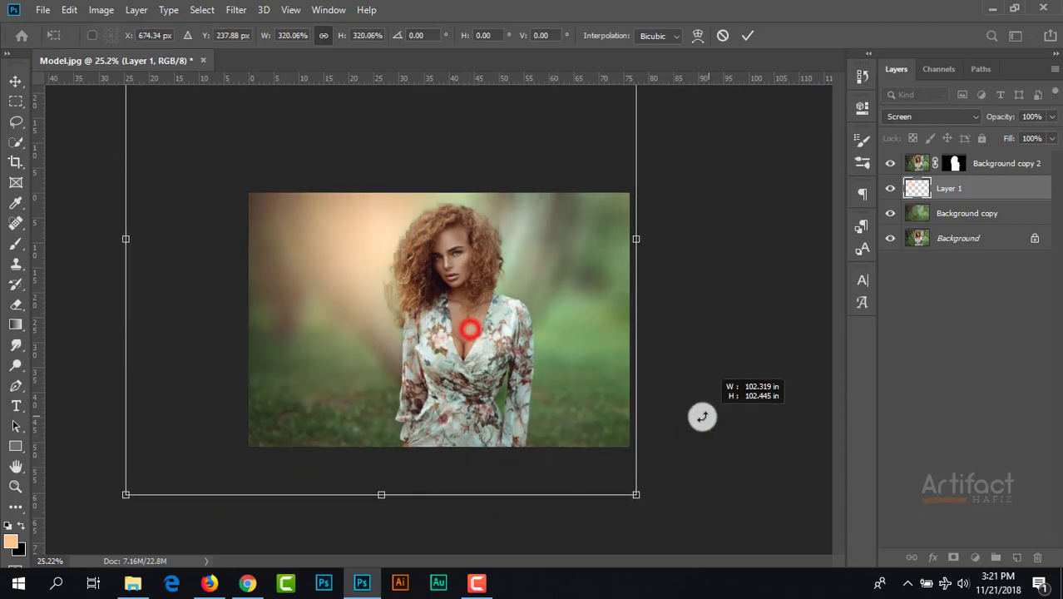
pyautogui.moveTo(536, 363); pyautogui.dragTo(479, 324)
# - Move the enlarged glow to the photo's upper right and apply the transform
pyautogui.scroll(3, 479, 324)
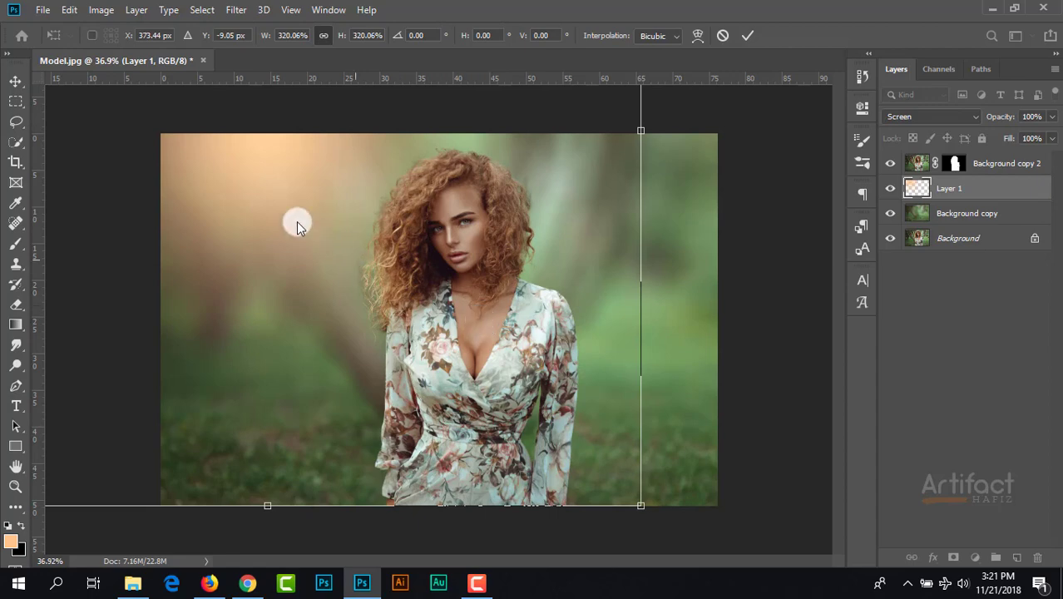
pyautogui.click(239, 190)
pyautogui.moveTo(388, 209); pyautogui.dragTo(738, 224)
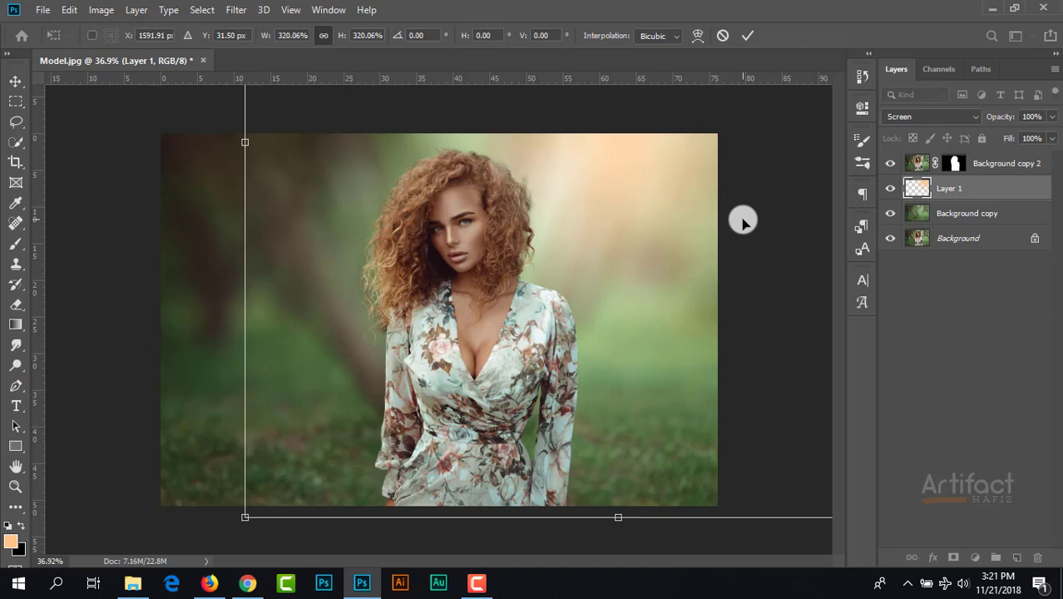
pyautogui.click(747, 35)
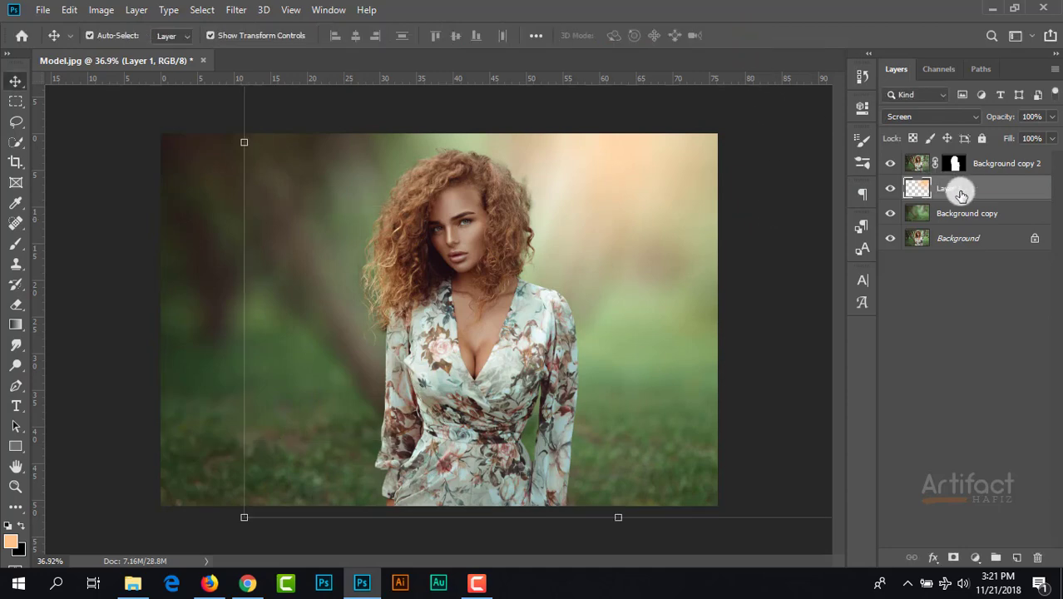
# - Move Layer 1 above Background copy 2, resize the glow to about 88 percent, and set opacity to 88%
pyautogui.moveTo(971, 193); pyautogui.dragTo(971, 158)
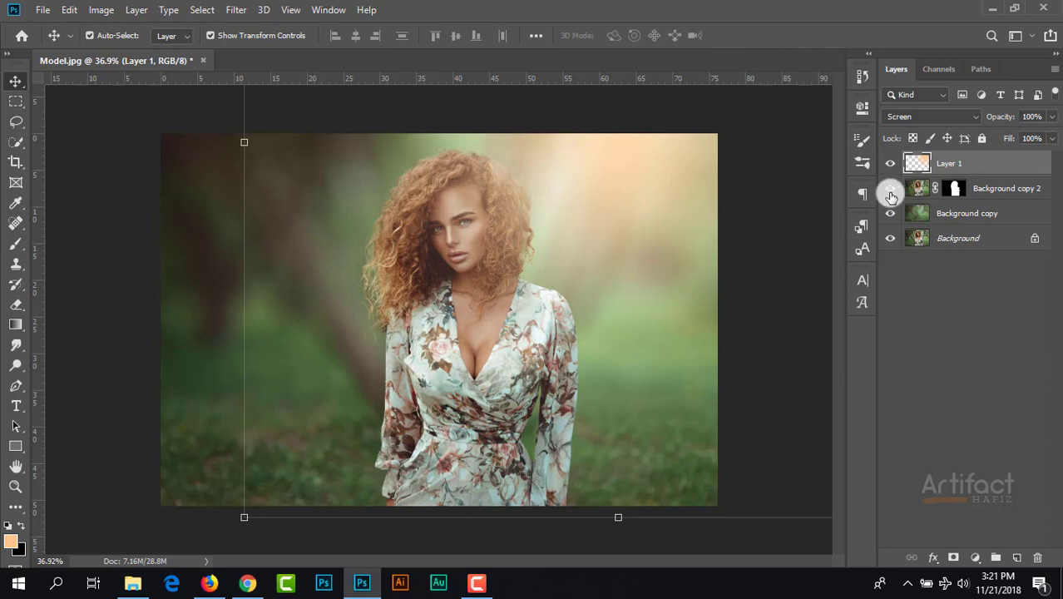
pyautogui.moveTo(247, 521); pyautogui.dragTo(559, 341)
pyautogui.moveTo(308, 430); pyautogui.dragTo(348, 443)
pyautogui.click(1031, 160)
pyautogui.click(1053, 116)
pyautogui.moveTo(1049, 139); pyautogui.dragTo(1046, 140)
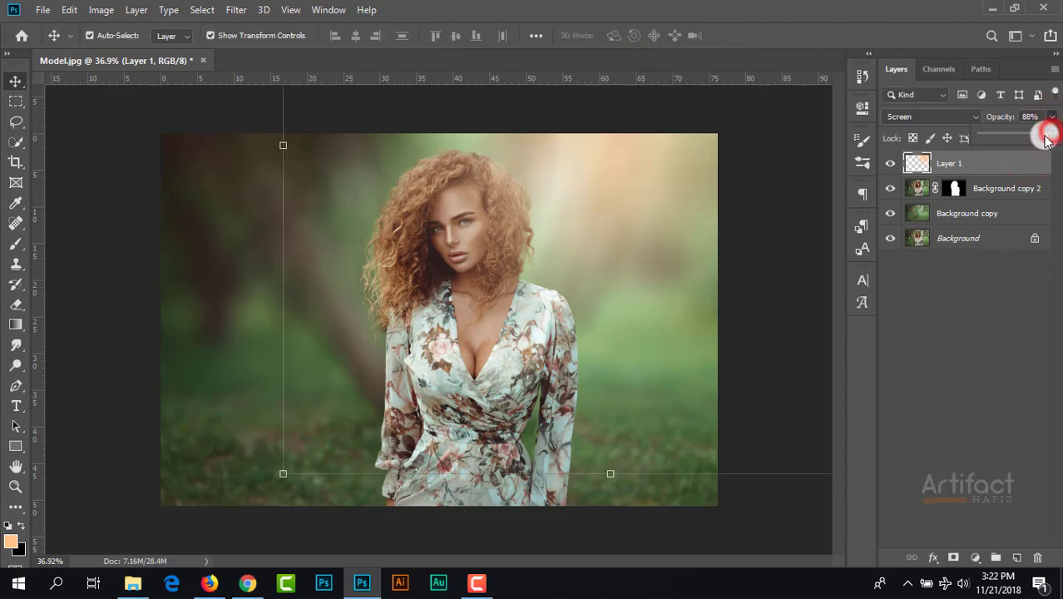
pyautogui.click(967, 164)
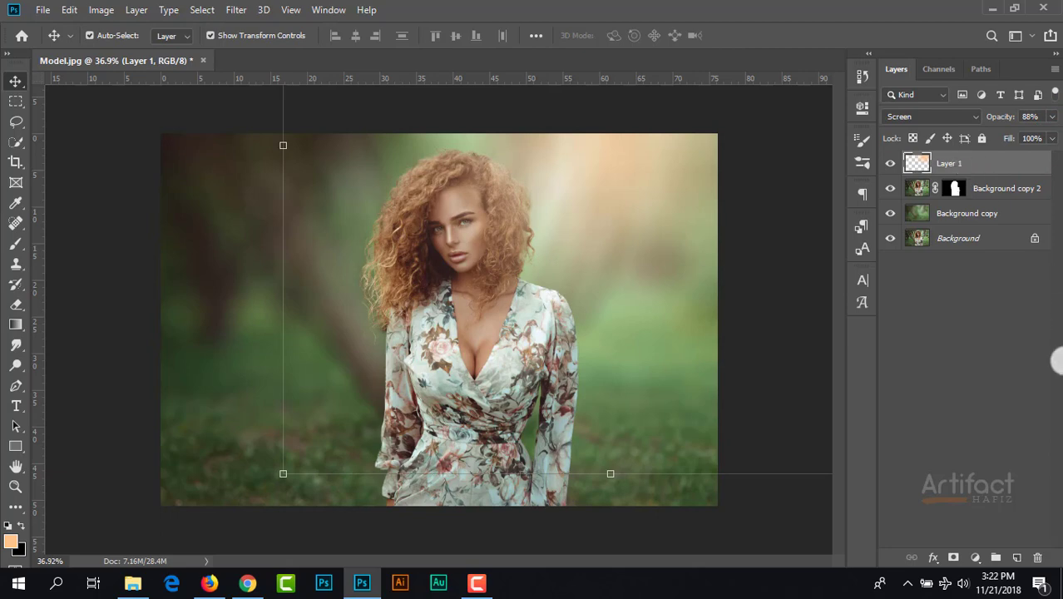
# - Add a Selective Color adjustment layer and cut Cyan in the Reds to -44
pyautogui.click(975, 557)
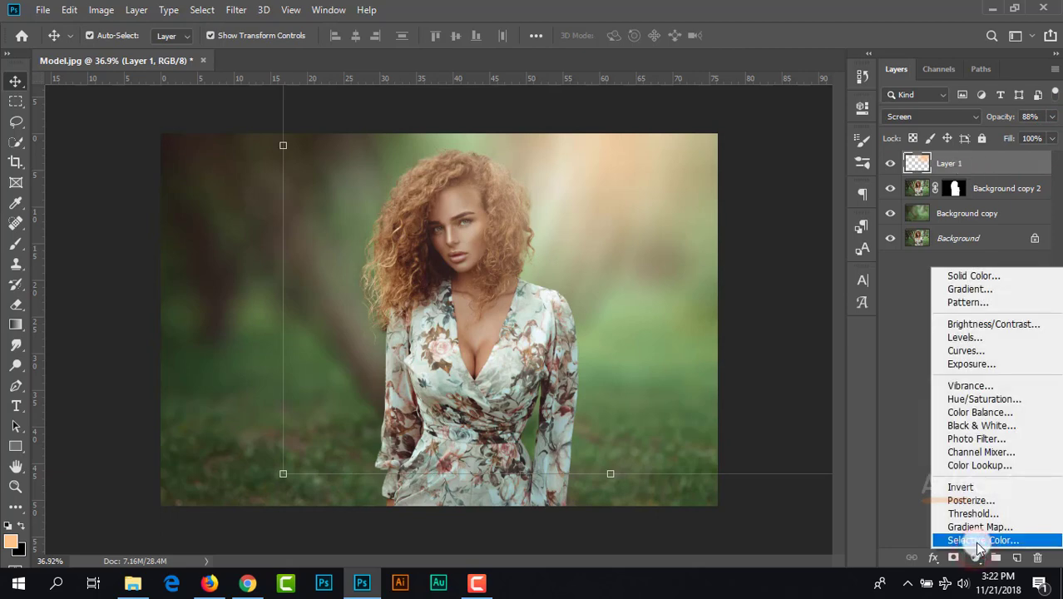
pyautogui.click(975, 540)
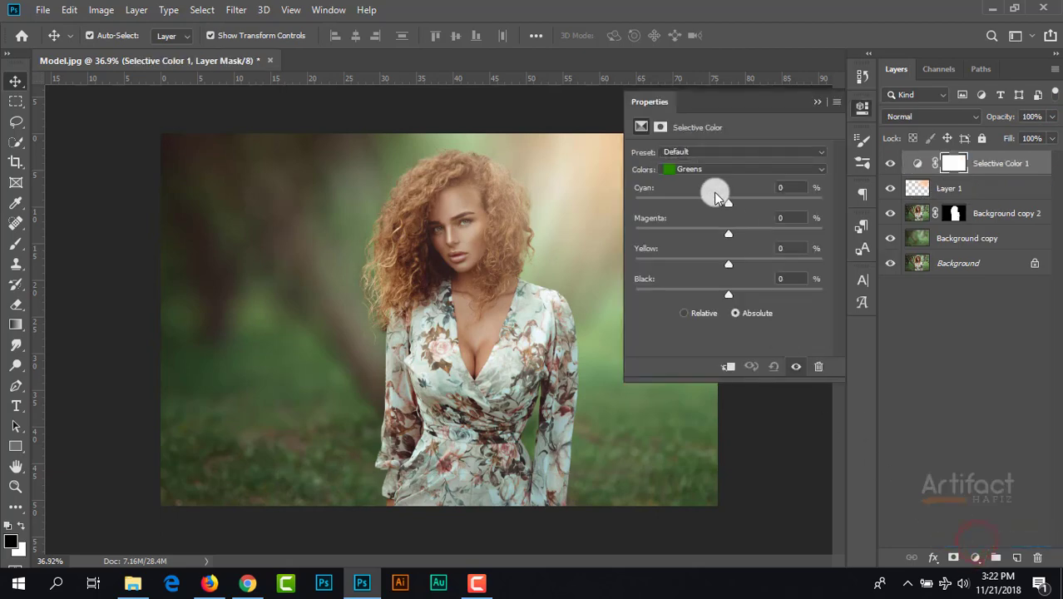
pyautogui.click(690, 170)
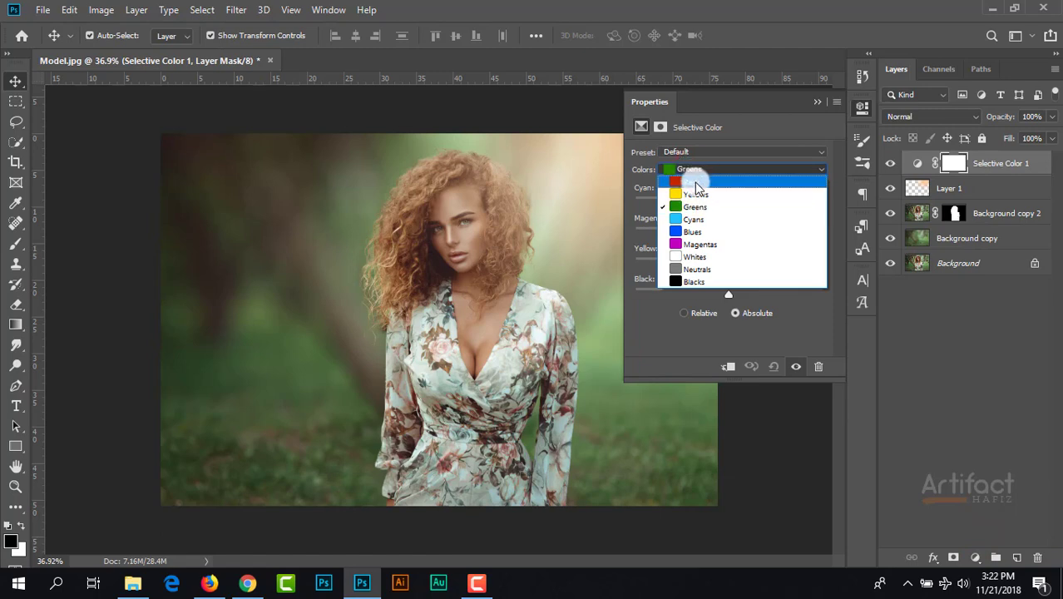
pyautogui.click(695, 182)
pyautogui.moveTo(728, 203); pyautogui.dragTo(736, 246)
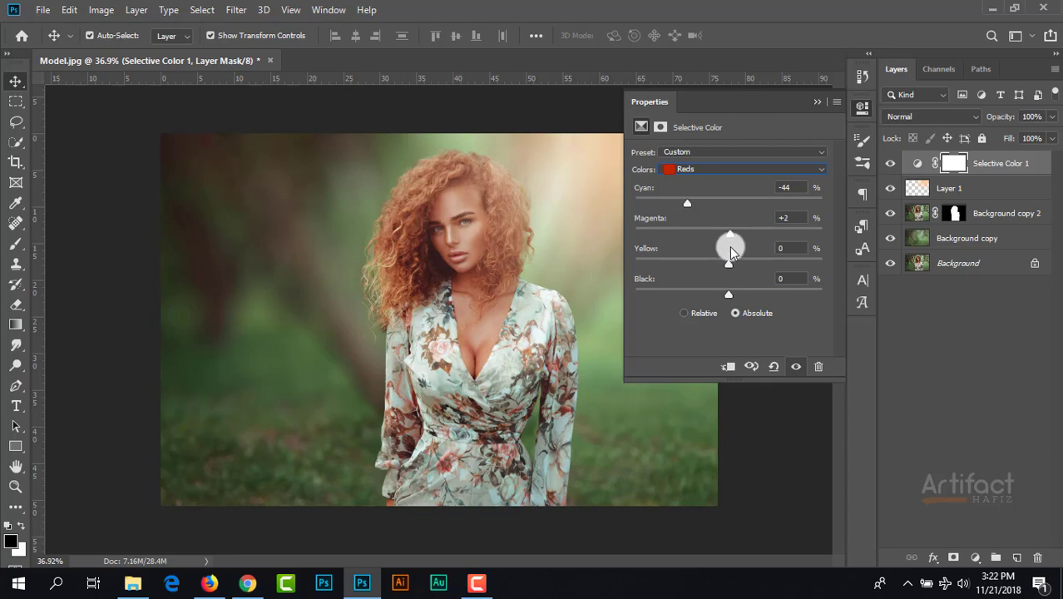
# - Set Yellows Cyan to -54, then Greens Cyan to -100 and Greens Magenta to +96
pyautogui.click(717, 169)
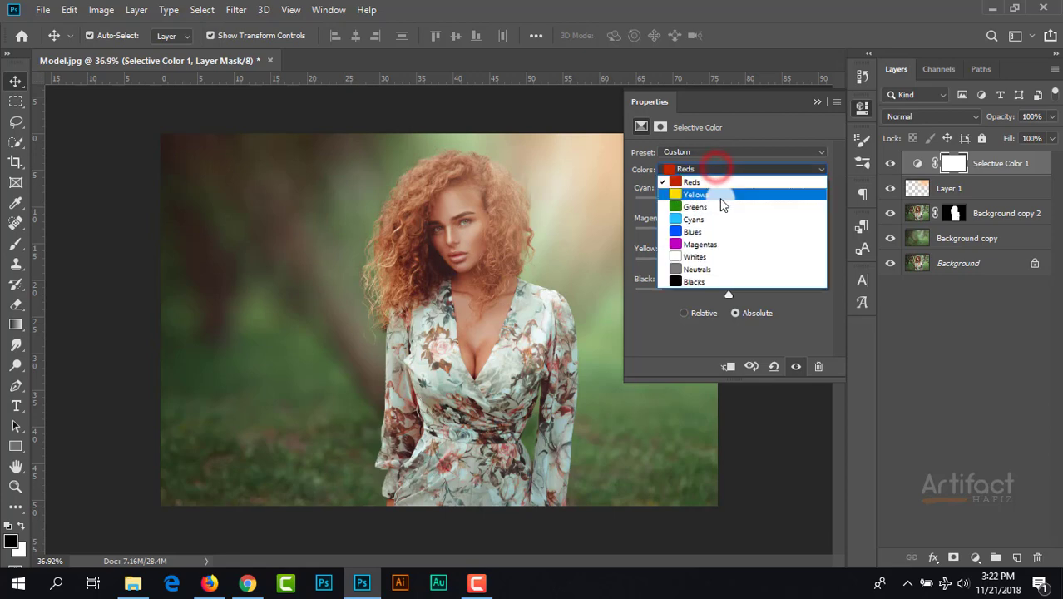
pyautogui.click(721, 196)
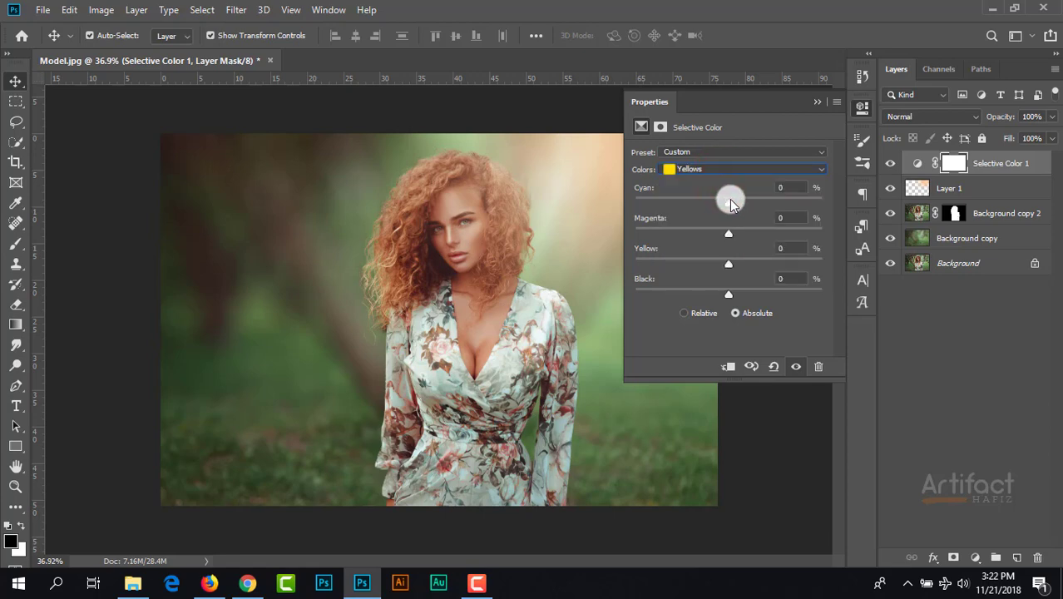
pyautogui.moveTo(727, 206); pyautogui.dragTo(746, 264)
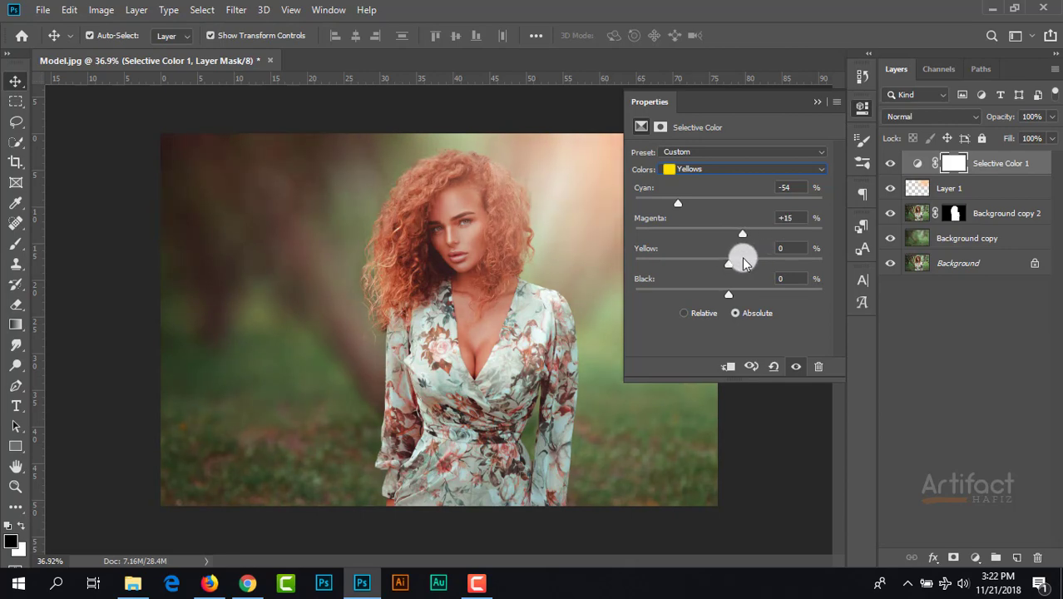
pyautogui.click(691, 167)
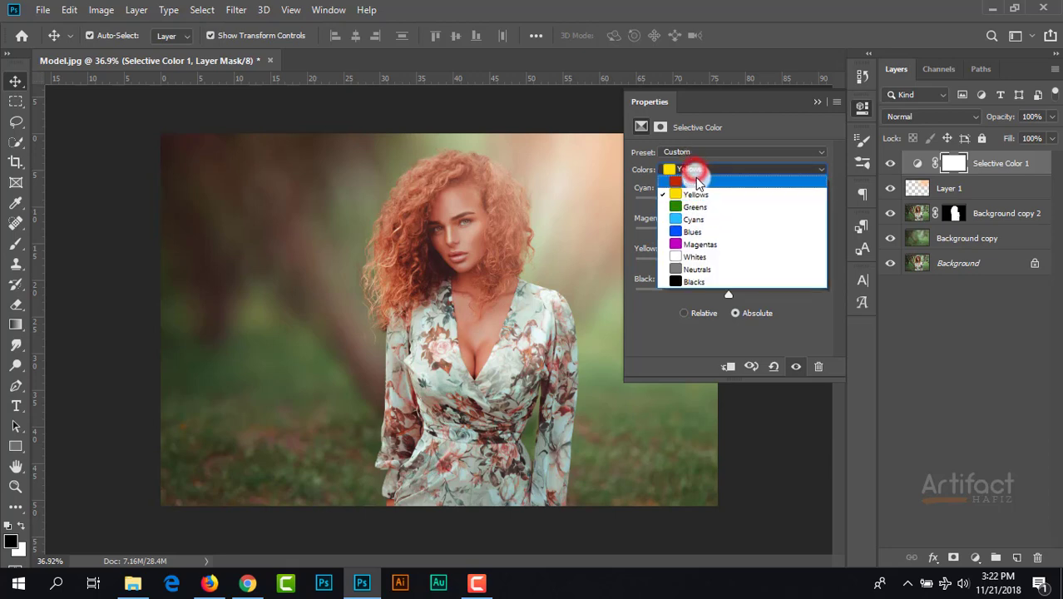
pyautogui.click(700, 208)
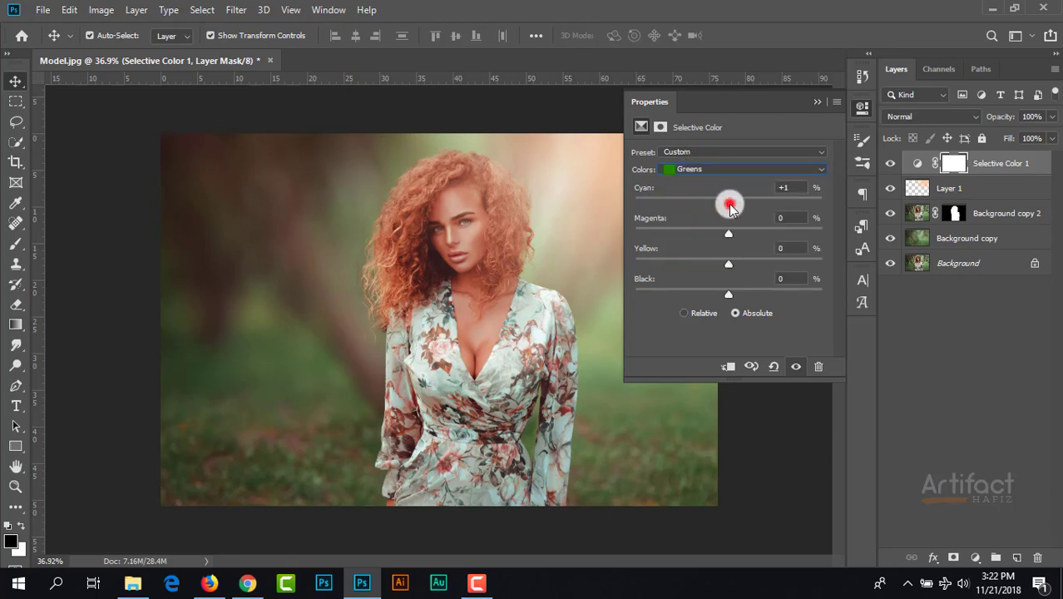
pyautogui.moveTo(726, 208); pyautogui.dragTo(619, 235)
pyautogui.moveTo(727, 235); pyautogui.dragTo(826, 227)
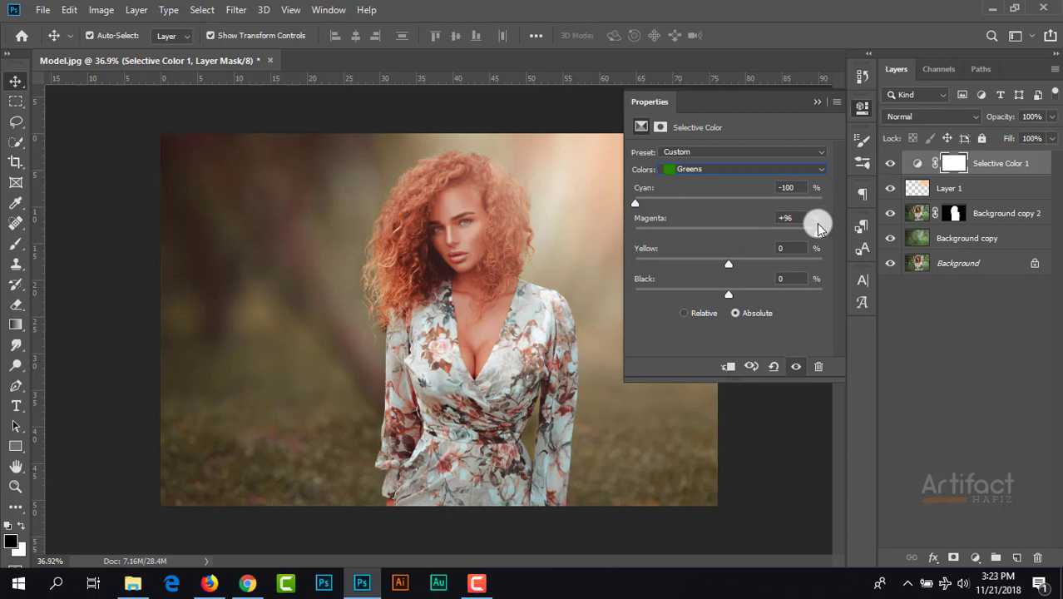
# - Collapse the Properties panel and target the Selective Color 1 layer mask
pyautogui.click(816, 102)
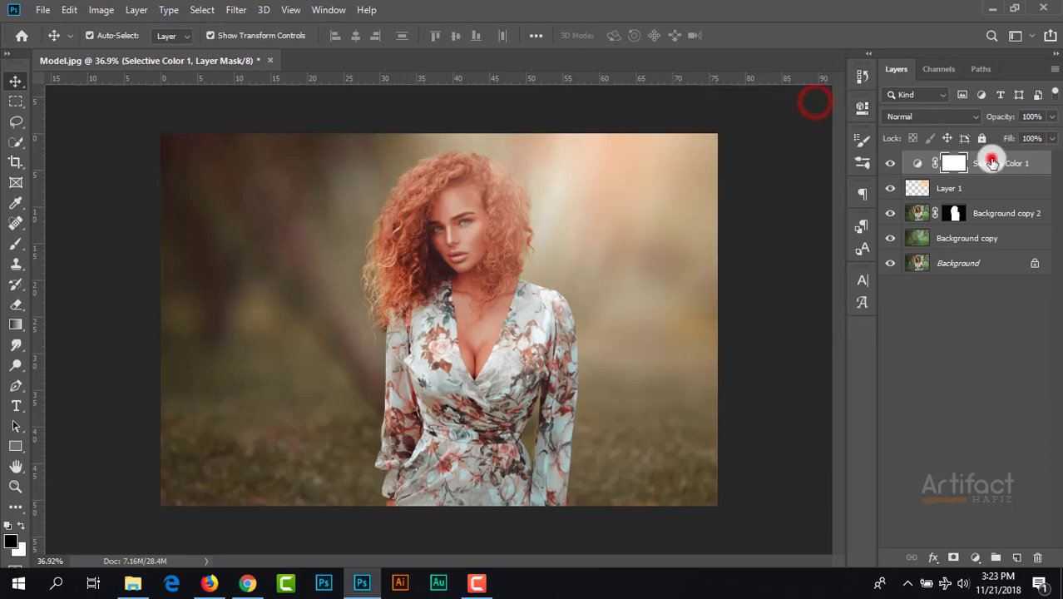
pyautogui.click(991, 162)
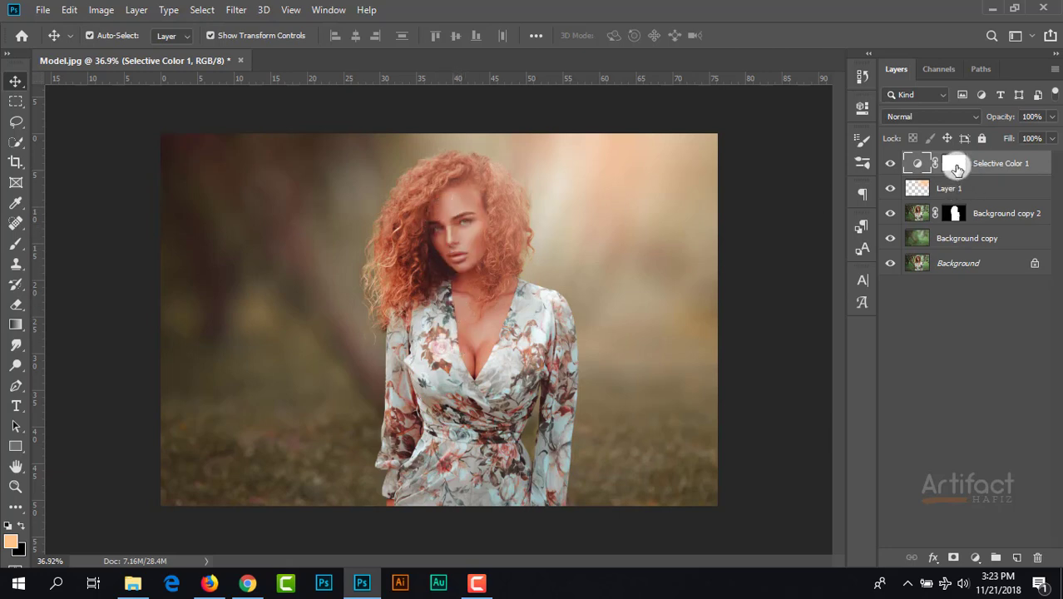
pyautogui.click(956, 164)
# - Paint the mask over the woman's hair and face with a black brush at 26% opacity
pyautogui.click(14, 249)
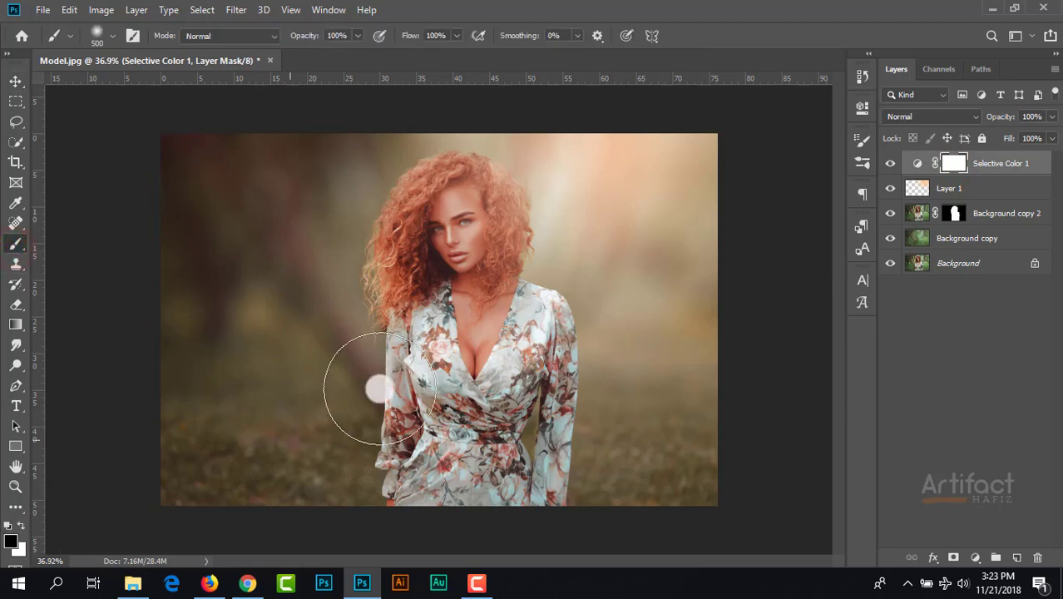
pyautogui.click(357, 37)
pyautogui.moveTo(304, 55); pyautogui.dragTo(303, 48)
pyautogui.press('[')
pyautogui.press('[')
pyautogui.press('[')
pyautogui.moveTo(430, 189)
pyautogui.mouseDown()
pyautogui.moveTo(409, 234)
pyautogui.moveTo(403, 289)
pyautogui.moveTo(409, 170)
pyautogui.moveTo(487, 309)
pyautogui.moveTo(463, 283)
pyautogui.moveTo(469, 216)
pyautogui.moveTo(477, 412)
pyautogui.moveTo(466, 229)
pyautogui.moveTo(383, 323)
pyautogui.moveTo(441, 204)
pyautogui.moveTo(488, 381)
pyautogui.mouseUp()
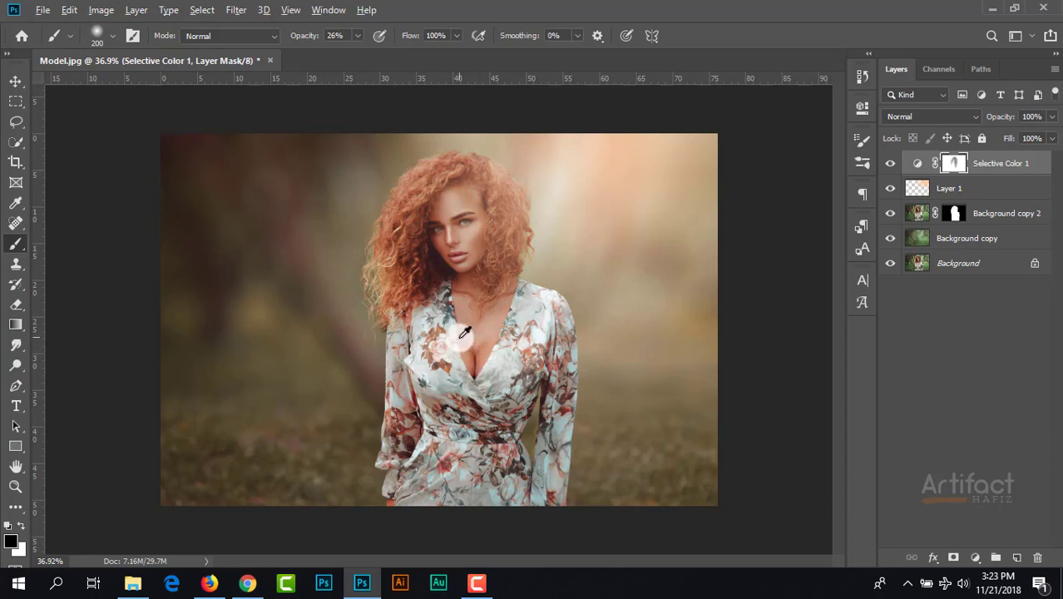
pyautogui.scroll(2, 466, 323)
pyautogui.scroll(-1, 465, 325)
# - Add a Gradient Map adjustment layer using the Violet, Orange gradient preset
pyautogui.click(15, 80)
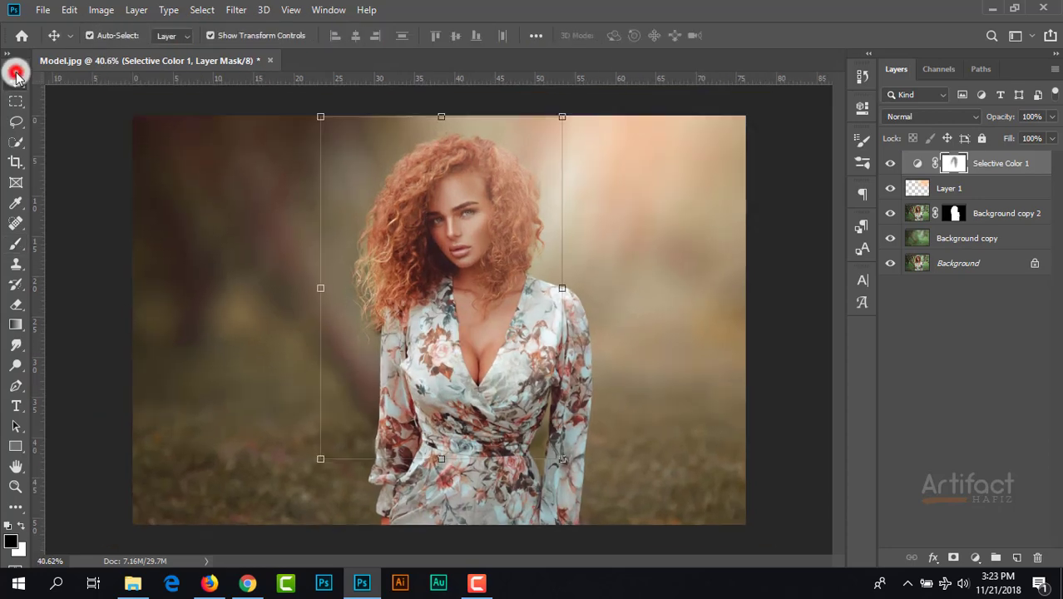
pyautogui.click(989, 163)
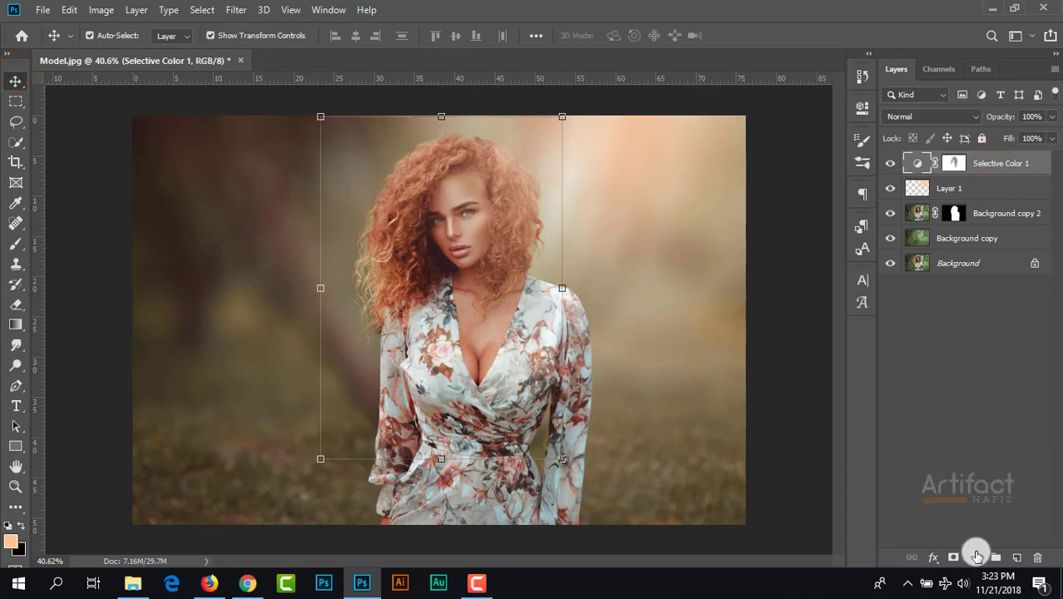
pyautogui.click(976, 557)
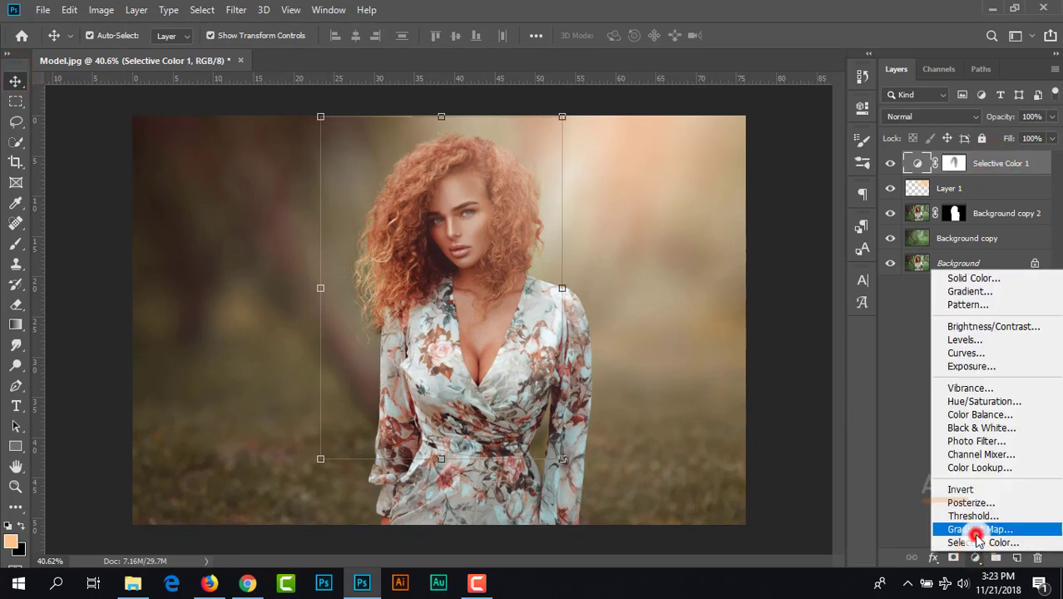
pyautogui.click(978, 530)
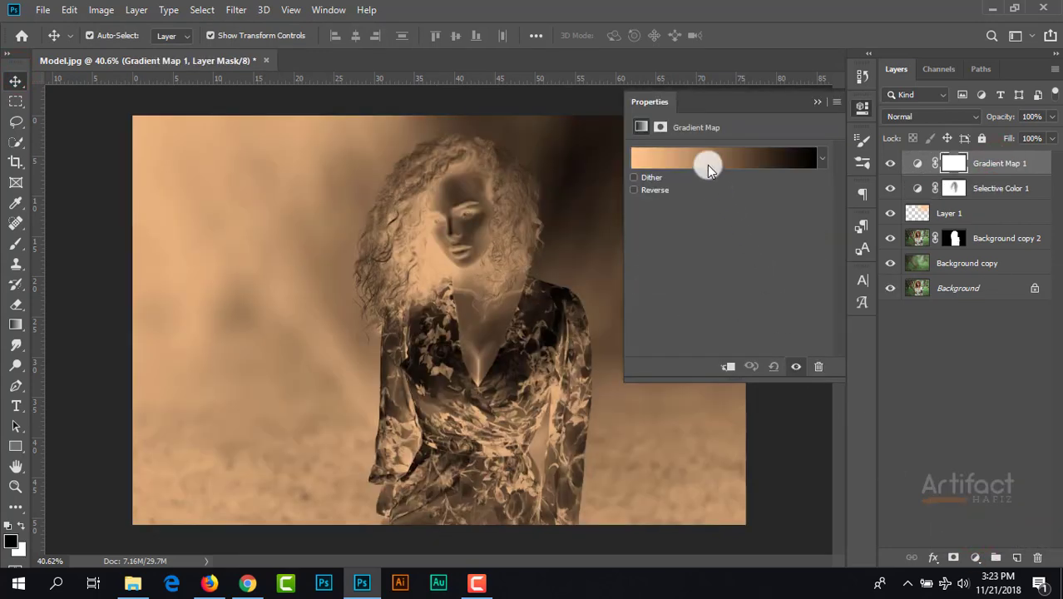
pyautogui.click(706, 162)
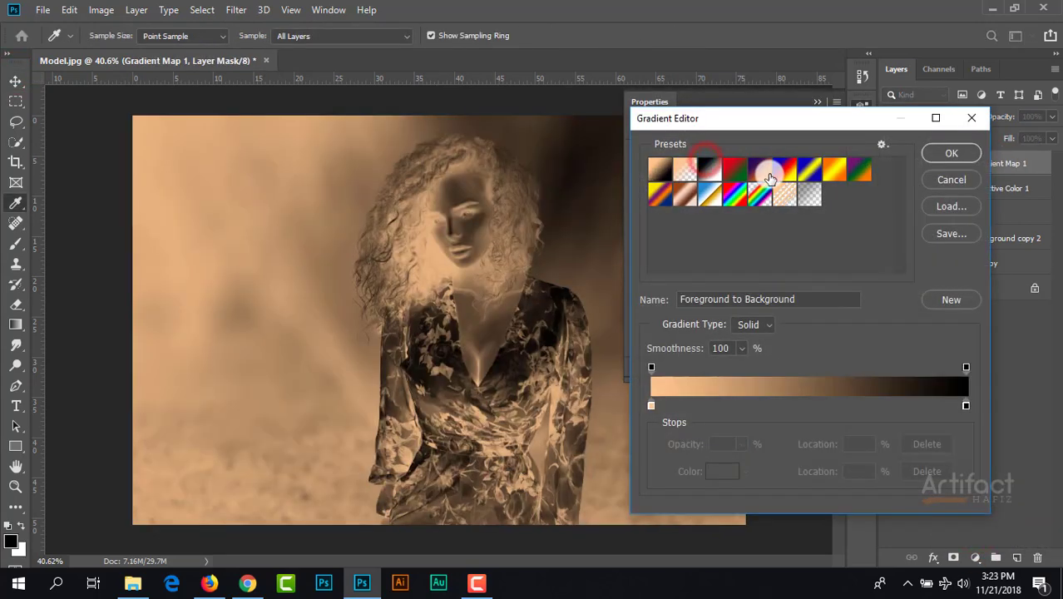
pyautogui.click(770, 175)
pyautogui.click(950, 153)
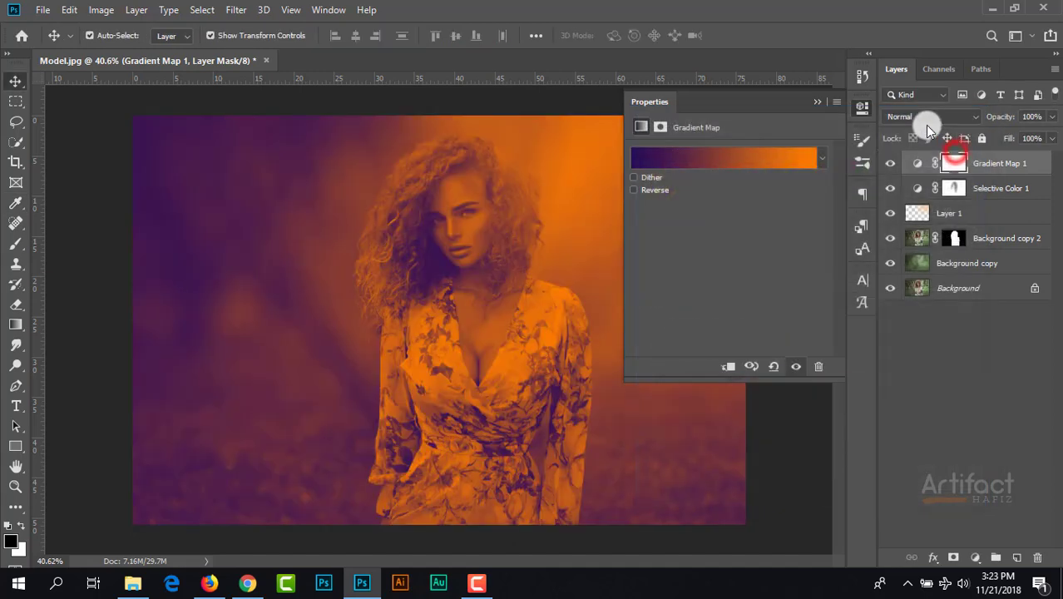
# - Blend Gradient Map 1 in Soft Light and lower its opacity to 75%
pyautogui.click(926, 118)
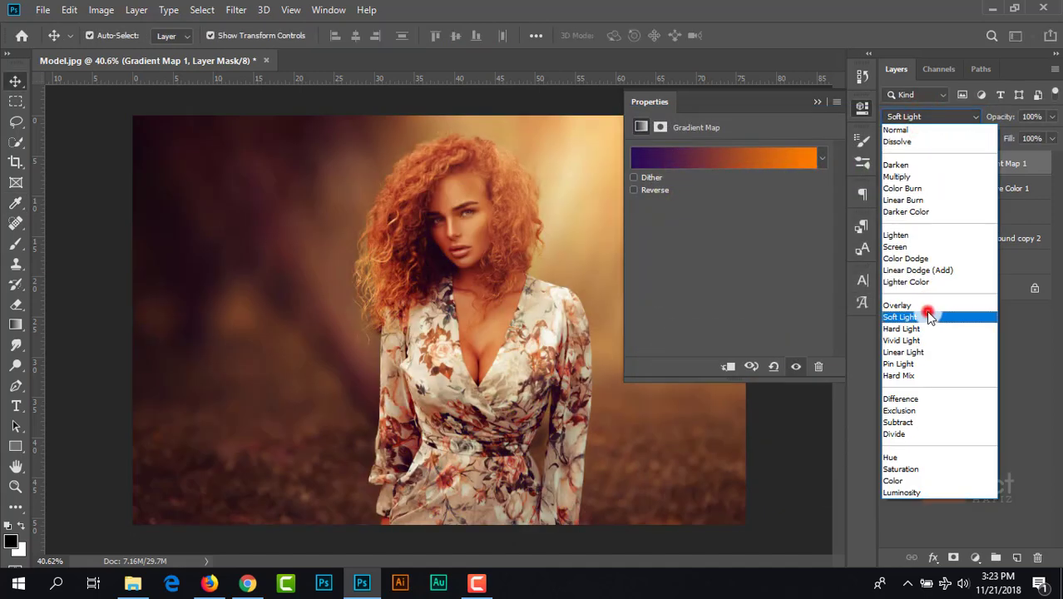
pyautogui.click(928, 317)
pyautogui.click(814, 103)
pyautogui.click(1002, 161)
pyautogui.click(1050, 116)
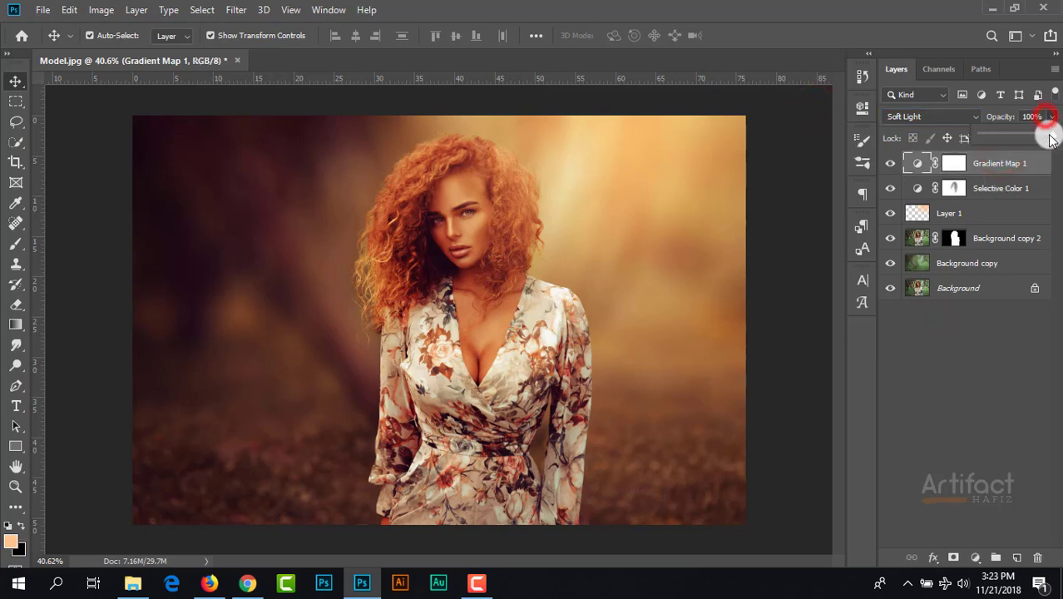
pyautogui.moveTo(1050, 138); pyautogui.dragTo(1039, 139)
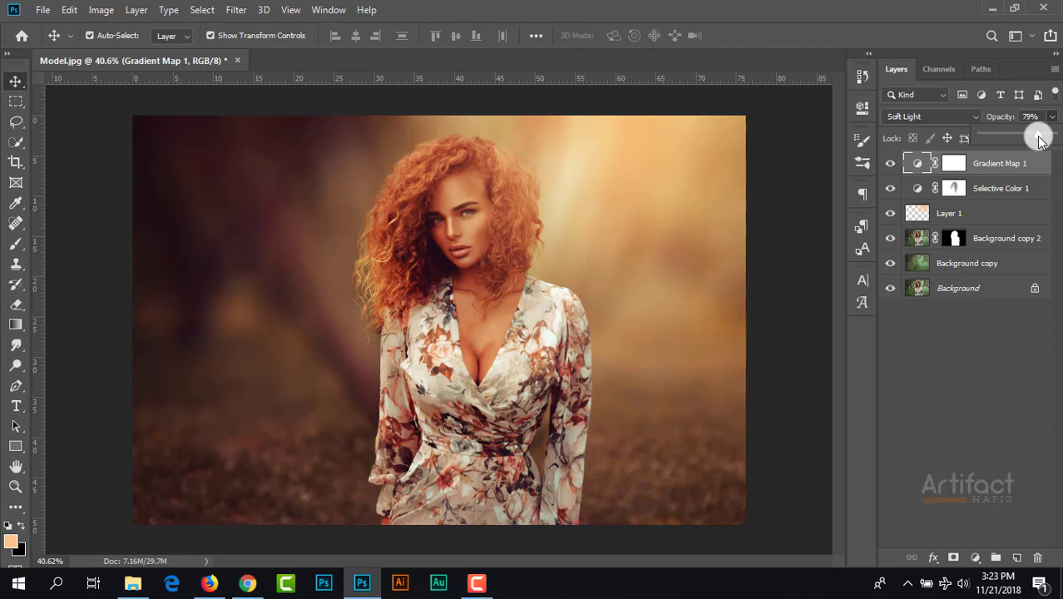
pyautogui.moveTo(1040, 140); pyautogui.dragTo(1036, 138)
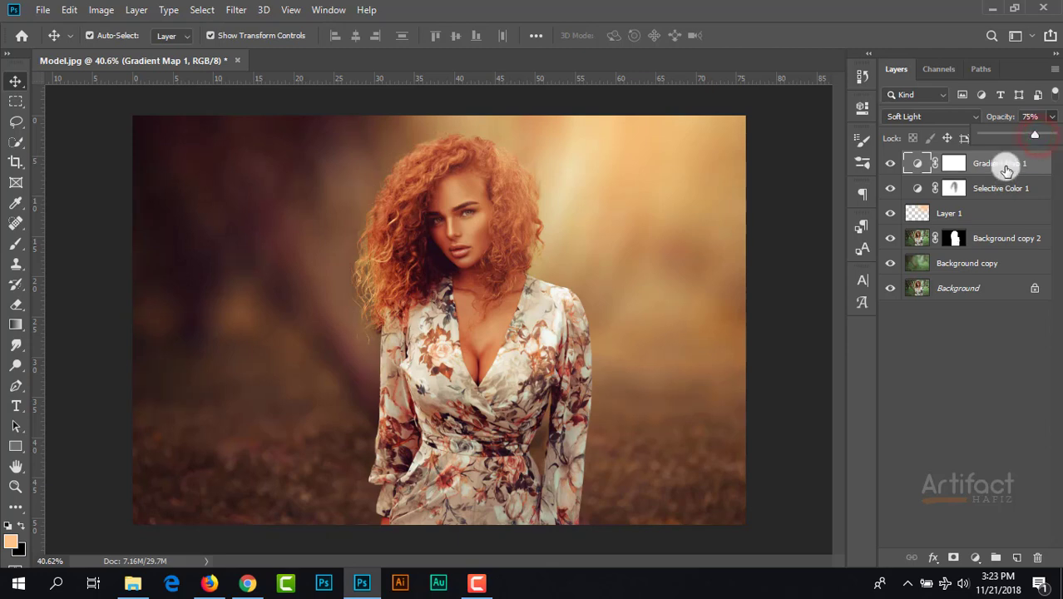
# - Add a Color Lookup adjustment layer with the Soft_Warming.look 3DLUT file
pyautogui.click(1004, 164)
pyautogui.click(974, 558)
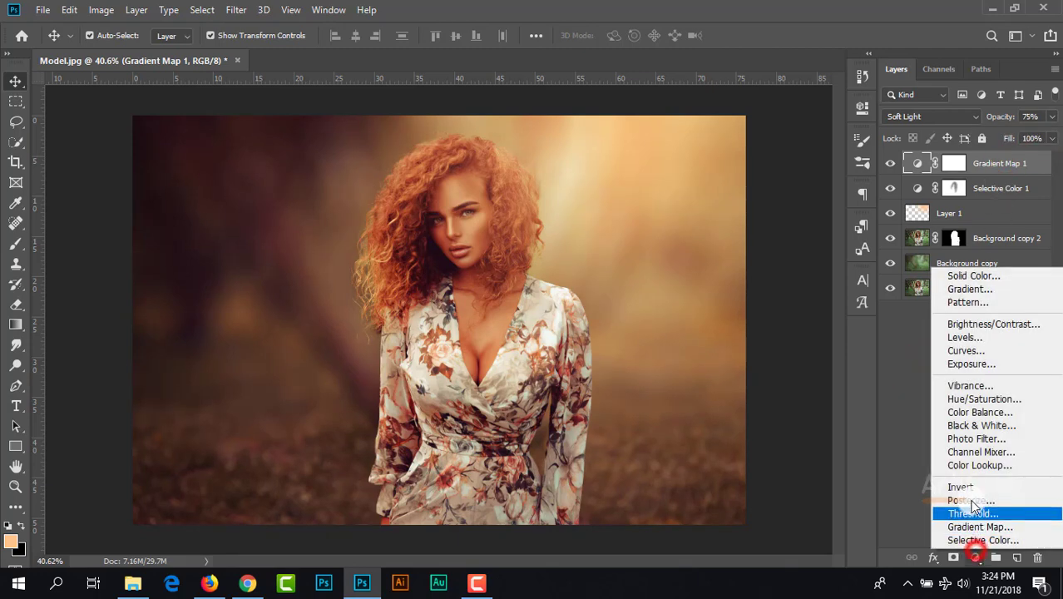
pyautogui.click(971, 466)
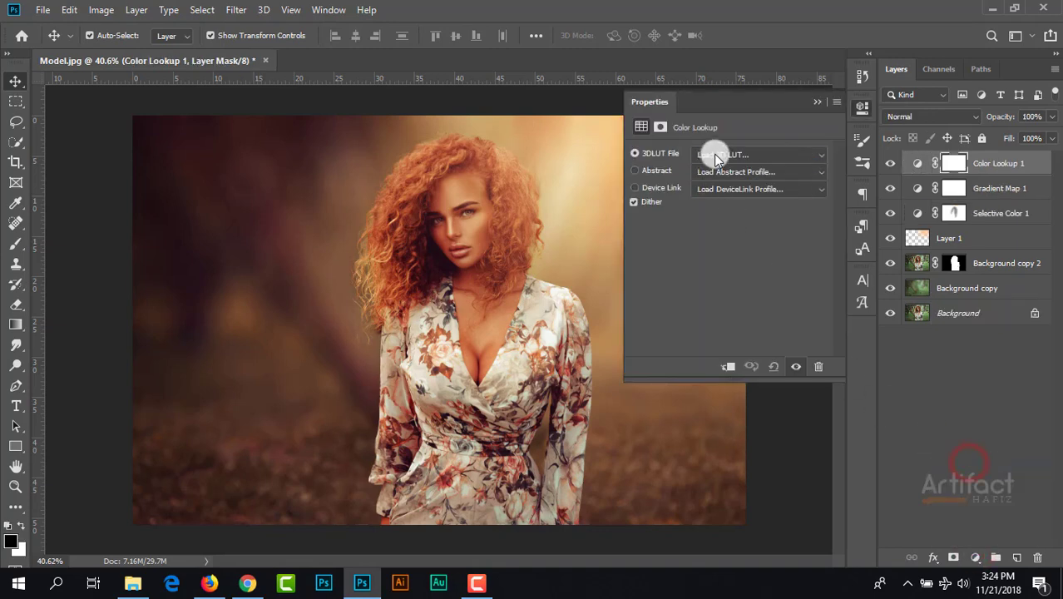
pyautogui.click(713, 153)
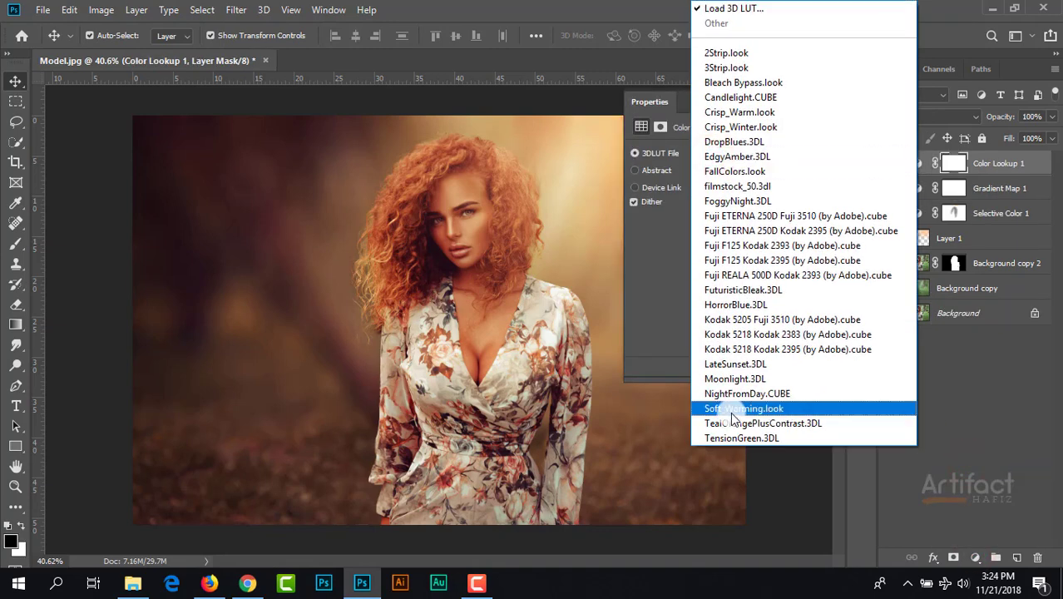
pyautogui.click(767, 408)
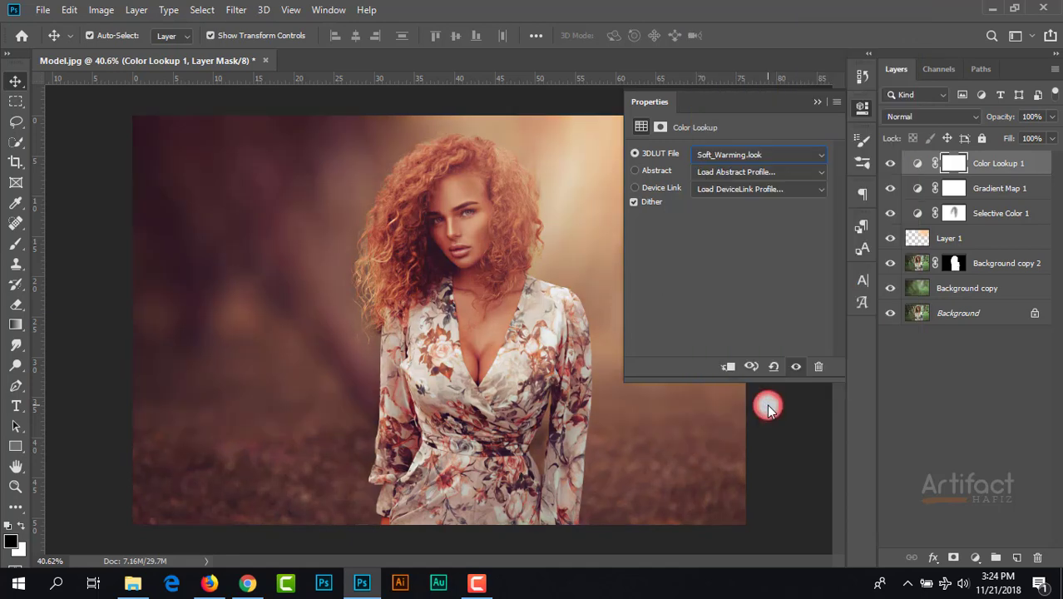
# - Collapse its properties and lower Color Lookup 1's opacity to 77%
pyautogui.click(814, 102)
pyautogui.click(1002, 165)
pyautogui.click(1052, 116)
pyautogui.moveTo(1052, 140)
pyautogui.mouseDown()
pyautogui.moveTo(991, 136)
pyautogui.moveTo(1035, 138)
pyautogui.mouseUp()
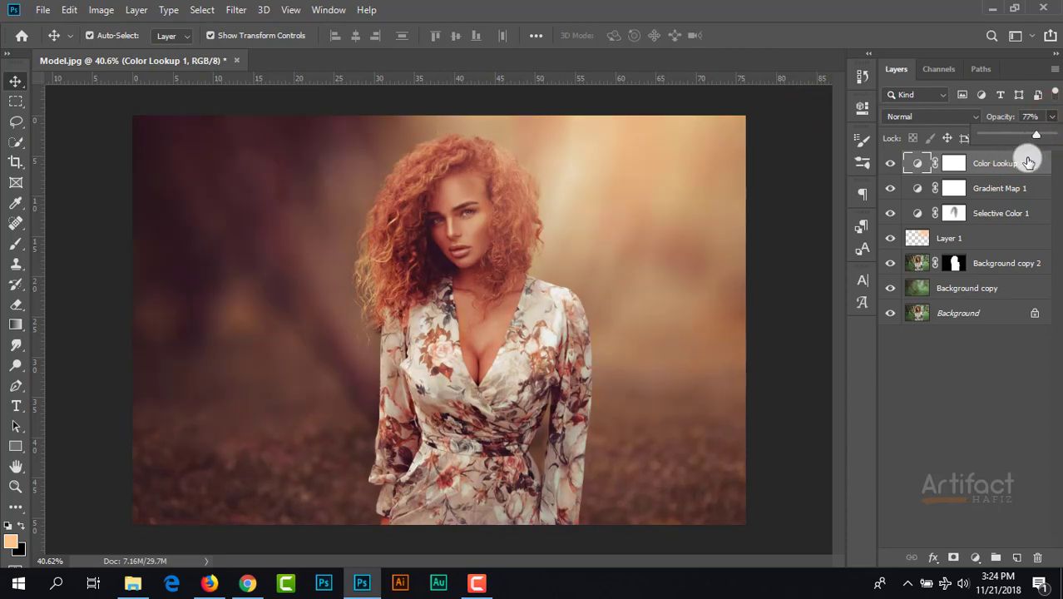
pyautogui.click(992, 158)
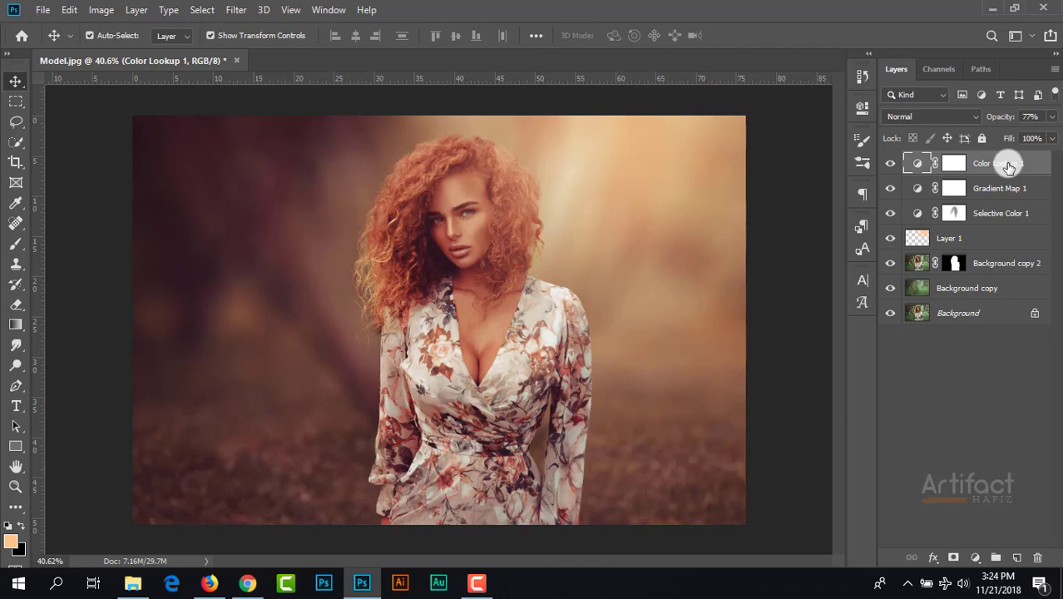
# - Stamp all visible layers into Layer 2 with Ctrl+Alt+Shift+E and open the Camera Raw Filter on it
pyautogui.hotkey('ctrl', 'alt', 'shift', 'e')
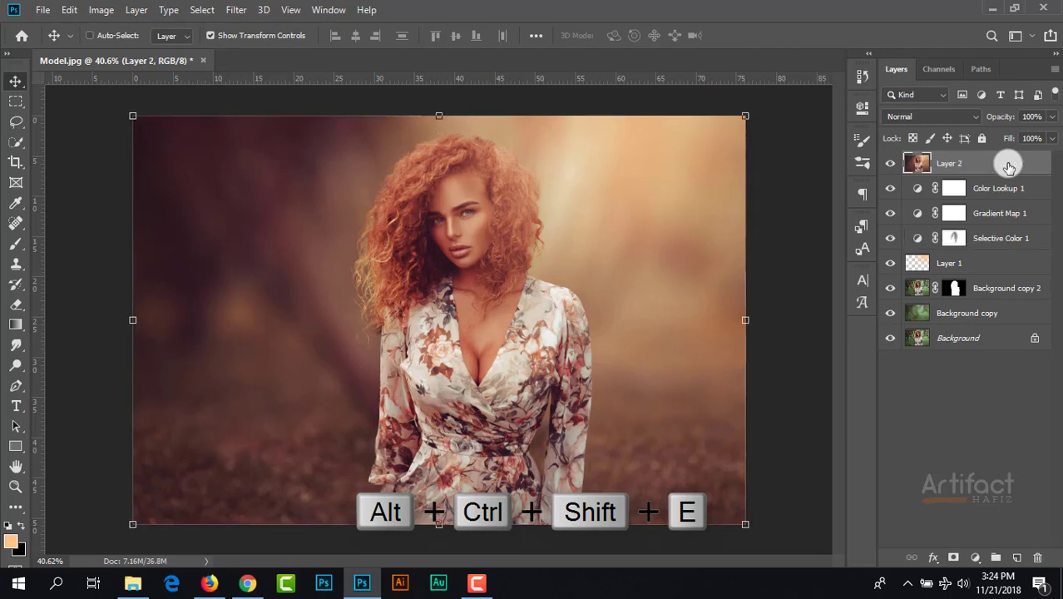
pyautogui.click(236, 10)
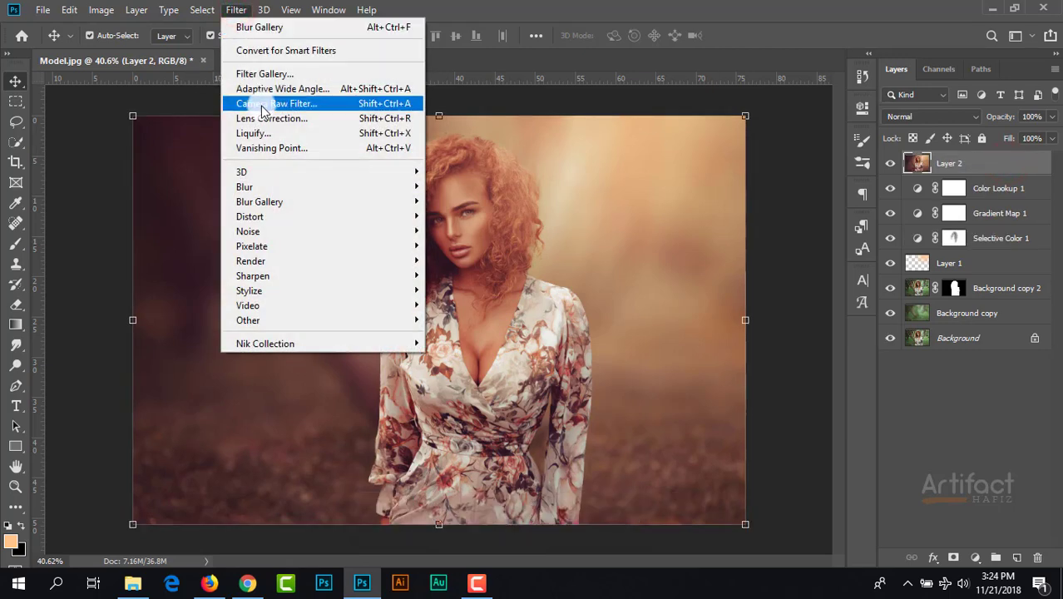
pyautogui.click(237, 10)
pyautogui.click(237, 10)
pyautogui.click(273, 103)
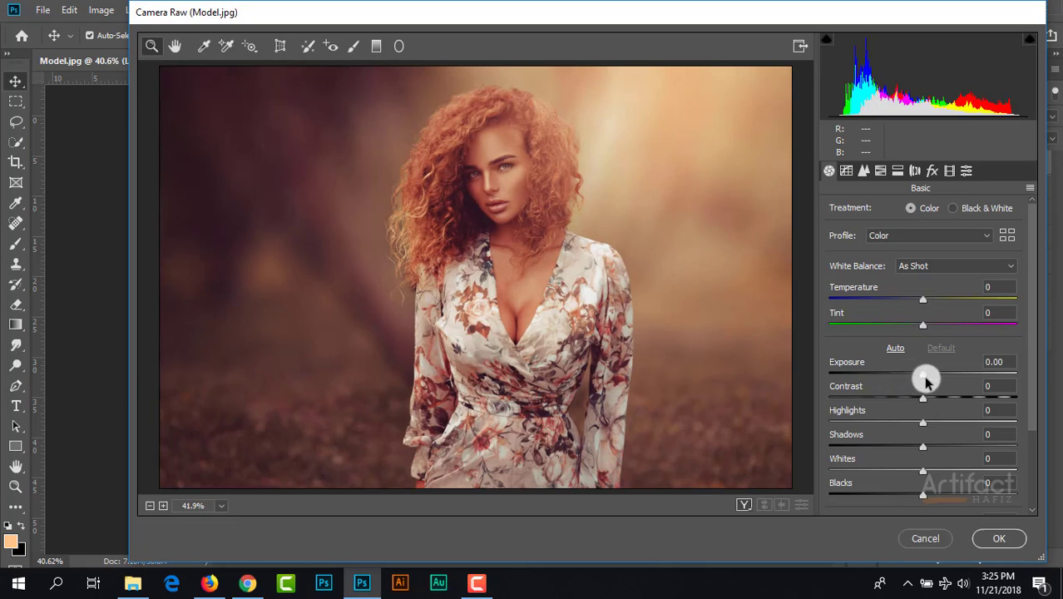
# - Set Exposure +0.50, Temperature -2, Tint -7 and Contrast +8 in Camera Raw
pyautogui.moveTo(927, 380); pyautogui.dragTo(932, 379)
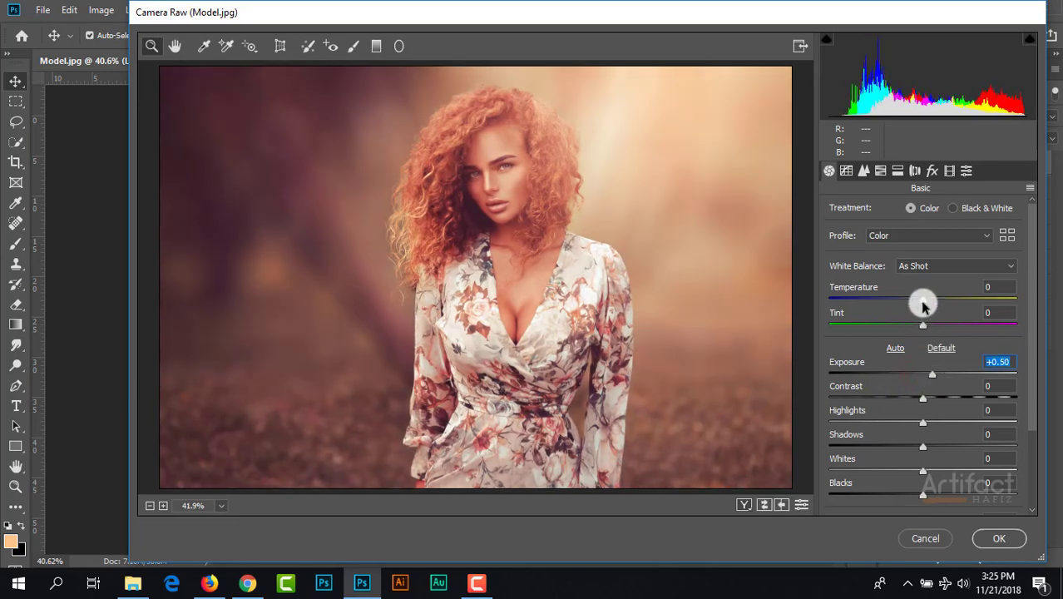
pyautogui.moveTo(927, 301)
pyautogui.mouseDown()
pyautogui.moveTo(910, 303)
pyautogui.moveTo(922, 303)
pyautogui.mouseUp()
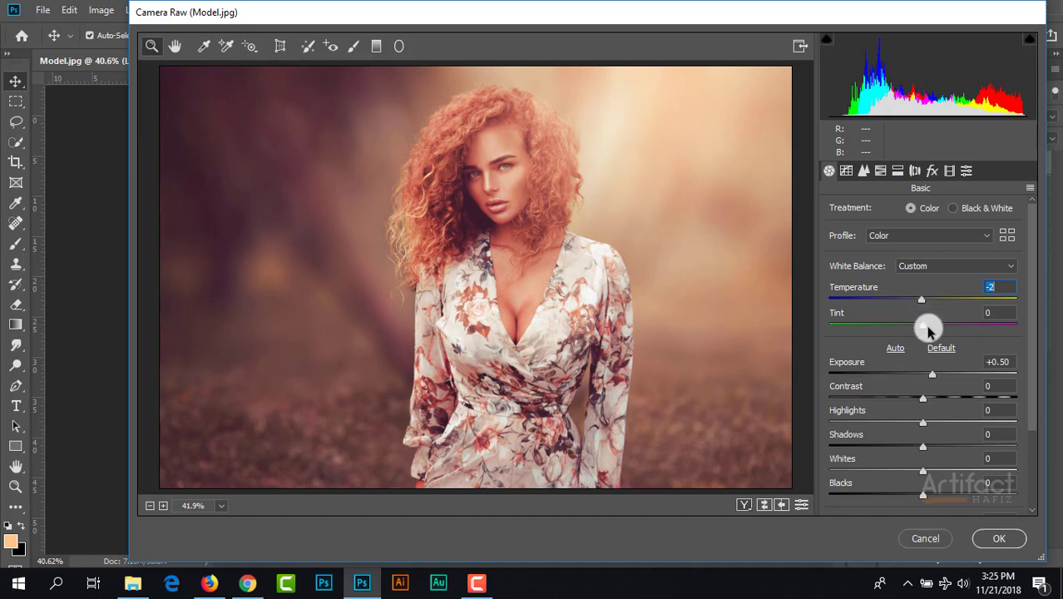
pyautogui.moveTo(923, 329)
pyautogui.mouseDown()
pyautogui.moveTo(935, 333)
pyautogui.moveTo(895, 331)
pyautogui.moveTo(915, 337)
pyautogui.mouseUp()
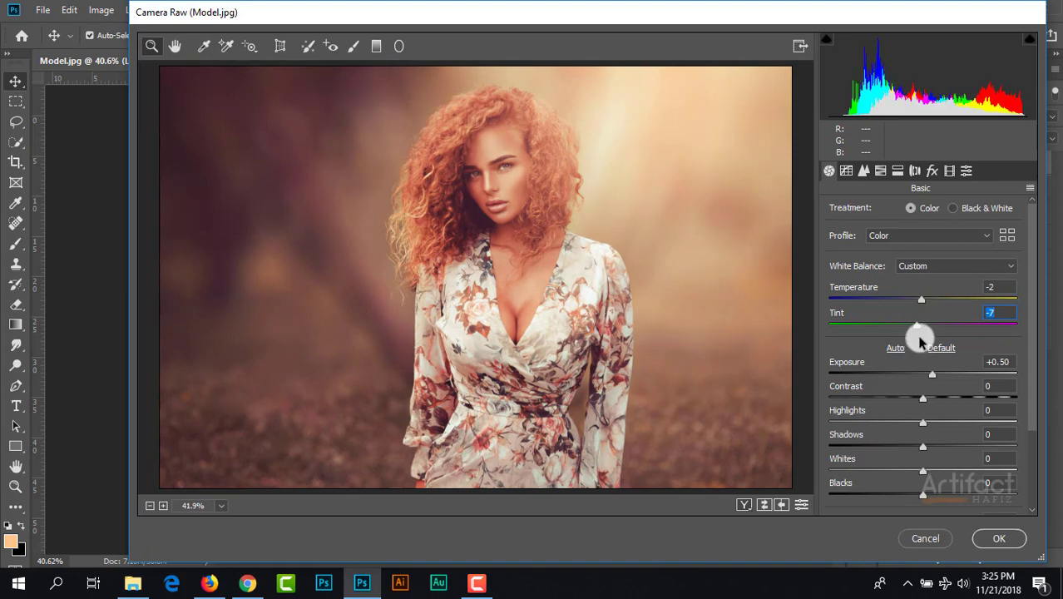
pyautogui.moveTo(925, 401)
pyautogui.mouseDown()
pyautogui.moveTo(949, 397)
pyautogui.moveTo(911, 405)
pyautogui.moveTo(933, 406)
pyautogui.mouseUp()
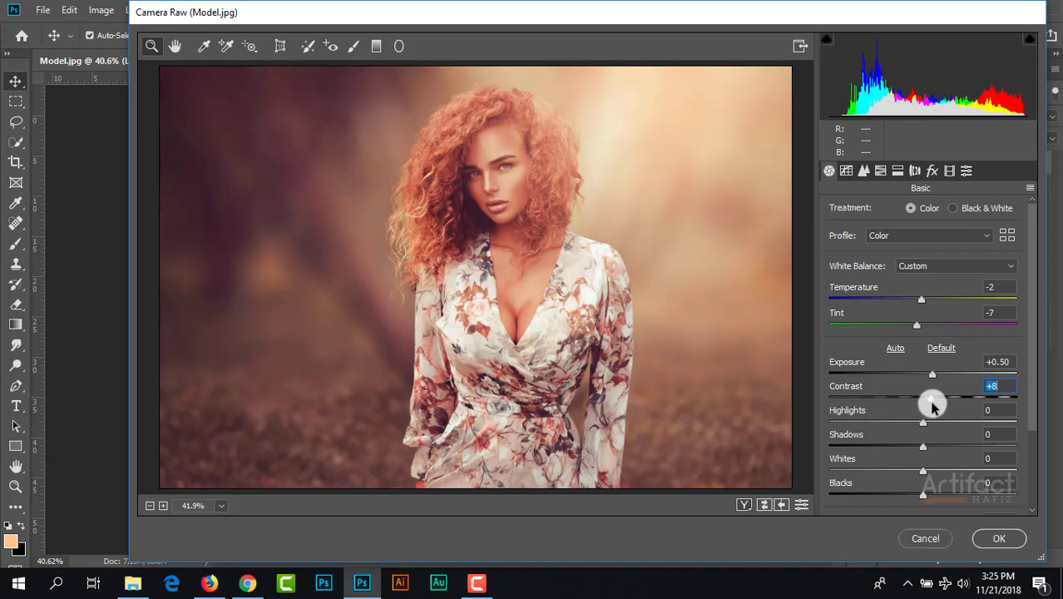
pyautogui.click(924, 426)
# - Set Highlights -53 and Whites +8, and raise Clarity, Vibrance and Saturation each to +3
pyautogui.moveTo(924, 426); pyautogui.dragTo(873, 443)
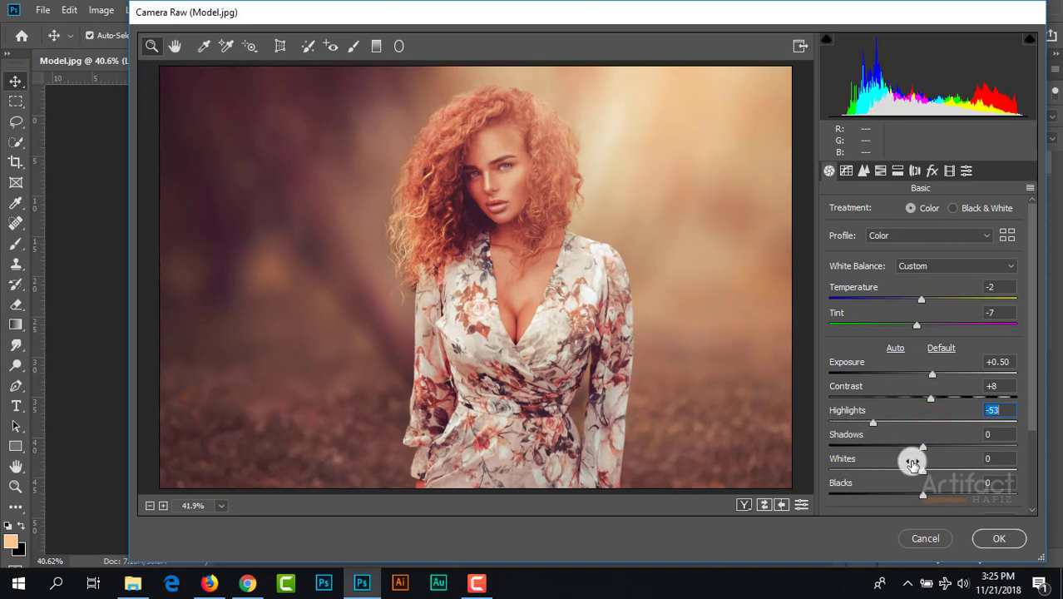
pyautogui.scroll(-2, 912, 462)
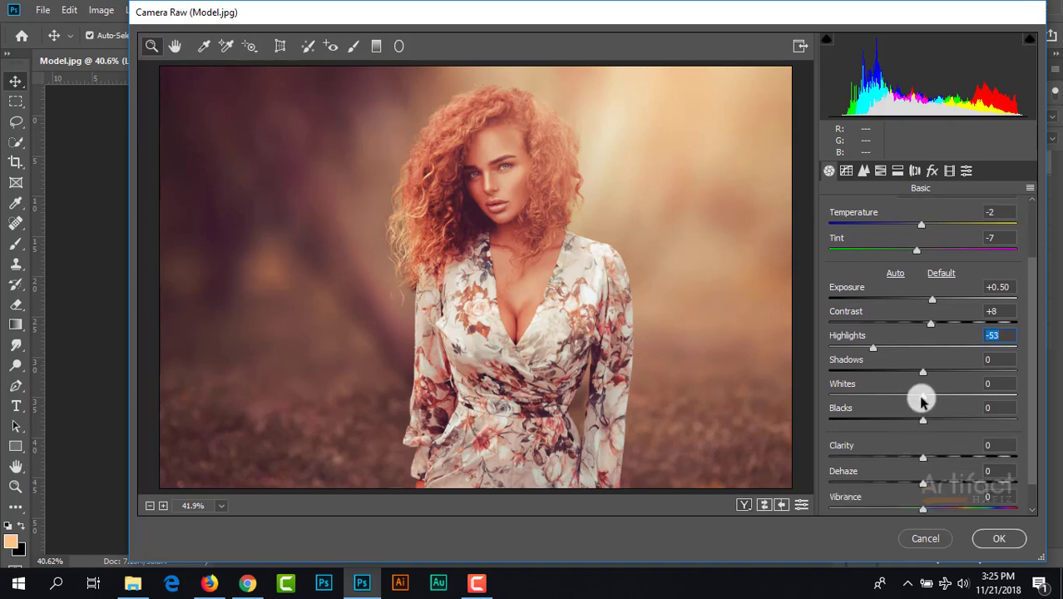
pyautogui.moveTo(921, 396); pyautogui.dragTo(930, 418)
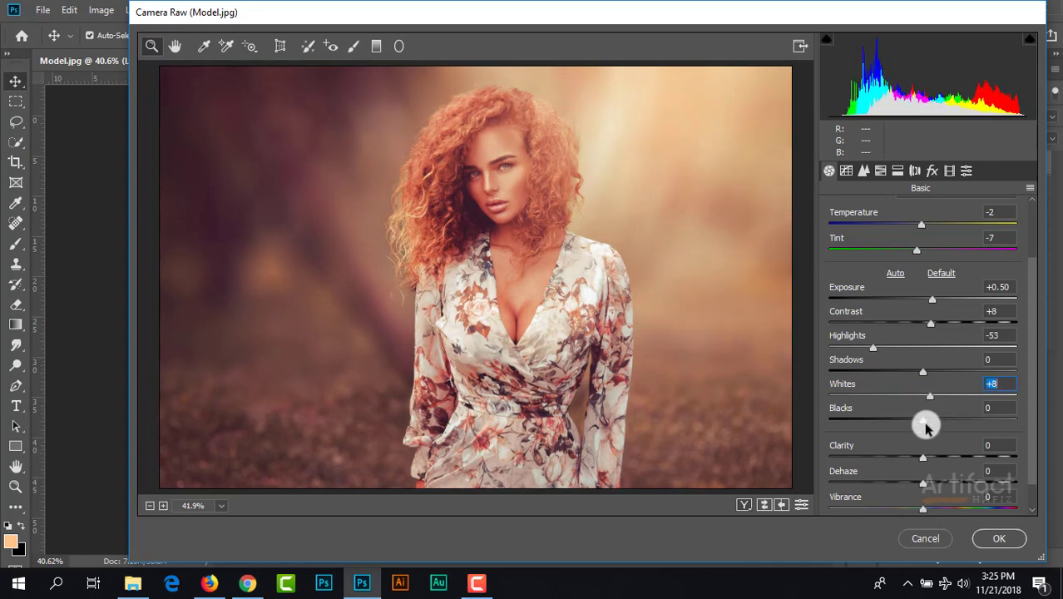
pyautogui.click(924, 458)
pyautogui.scroll(-1, 844, 410)
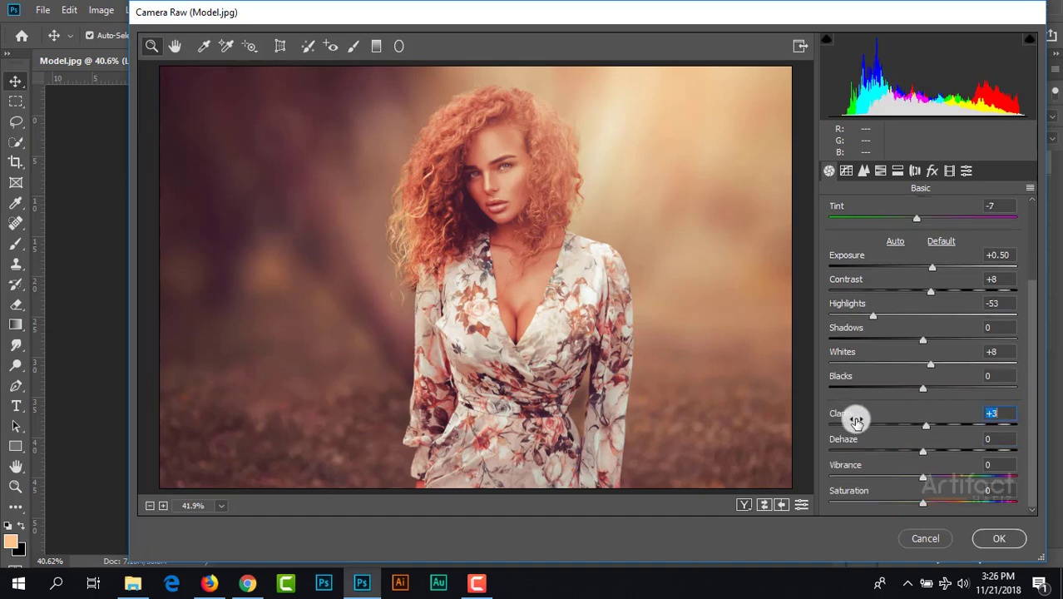
pyautogui.click(925, 479)
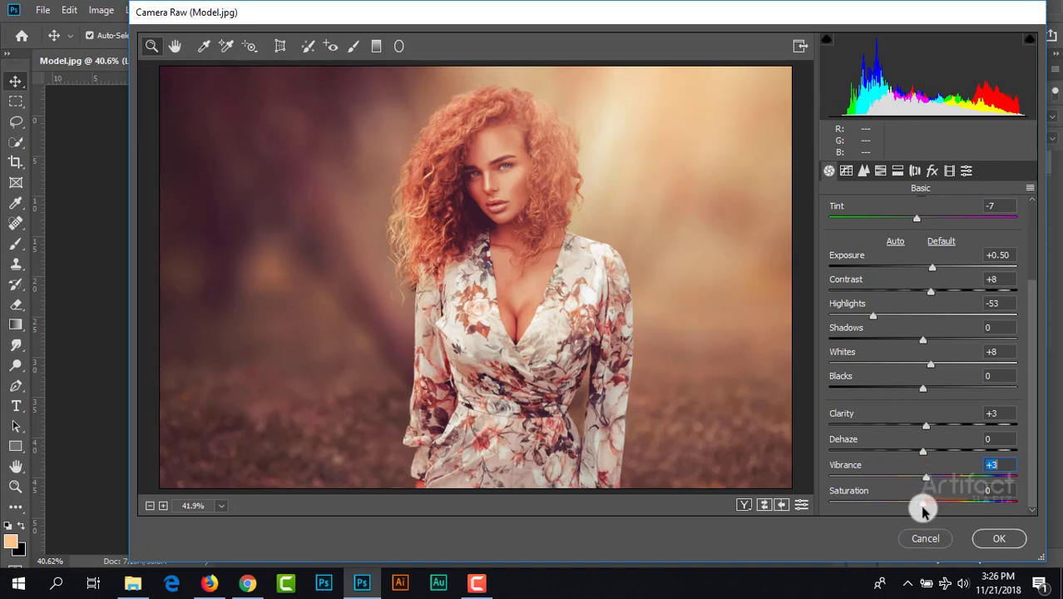
pyautogui.click(926, 501)
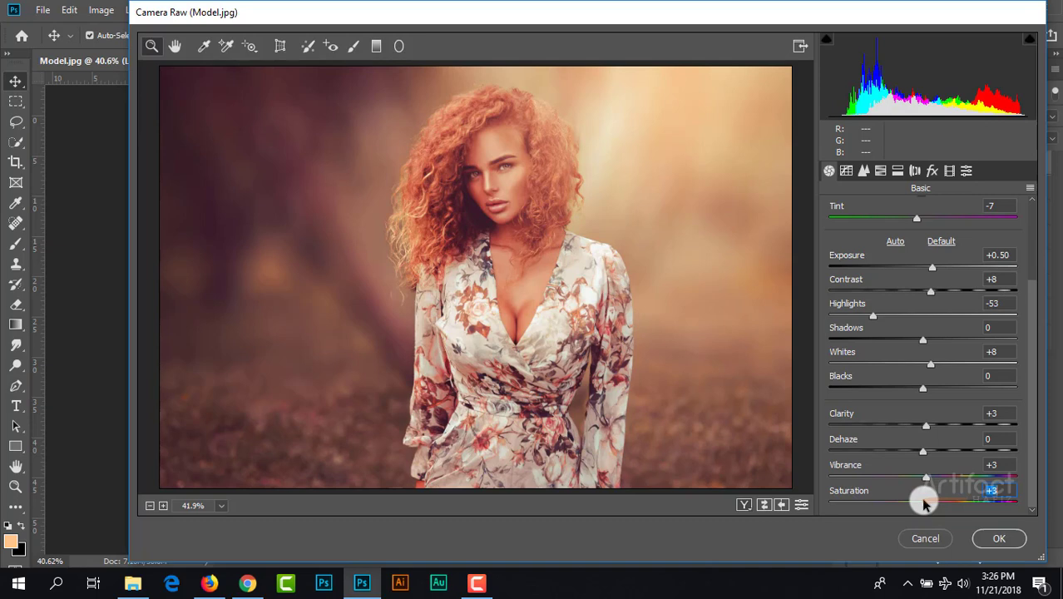
# - Commit the Camera Raw edits, then compare the original Background alone and restore all layers
pyautogui.click(999, 538)
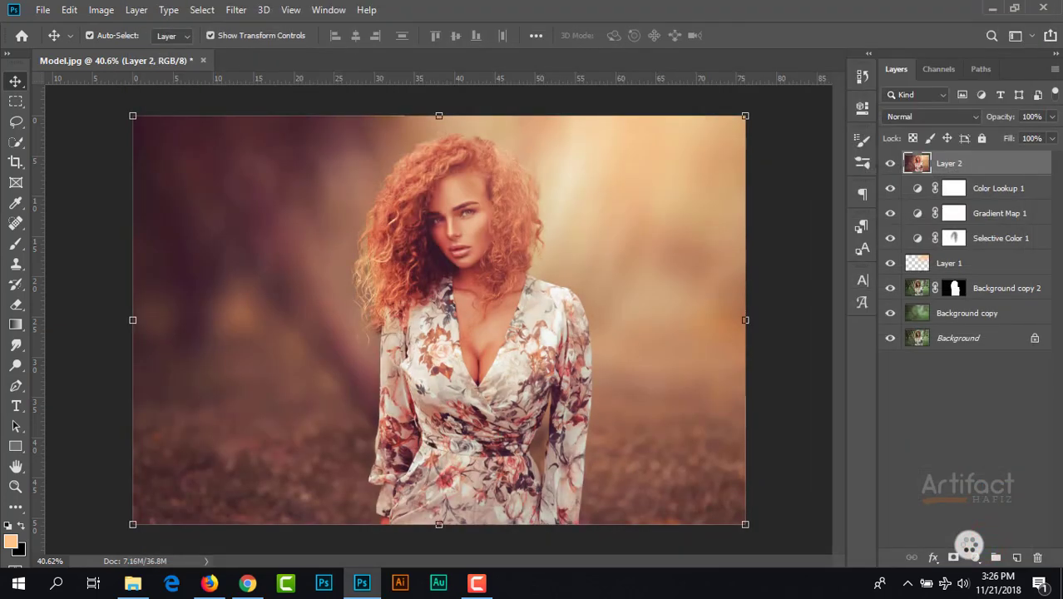
pyautogui.keyDown('alt'); pyautogui.click(889, 339); pyautogui.keyUp('alt')
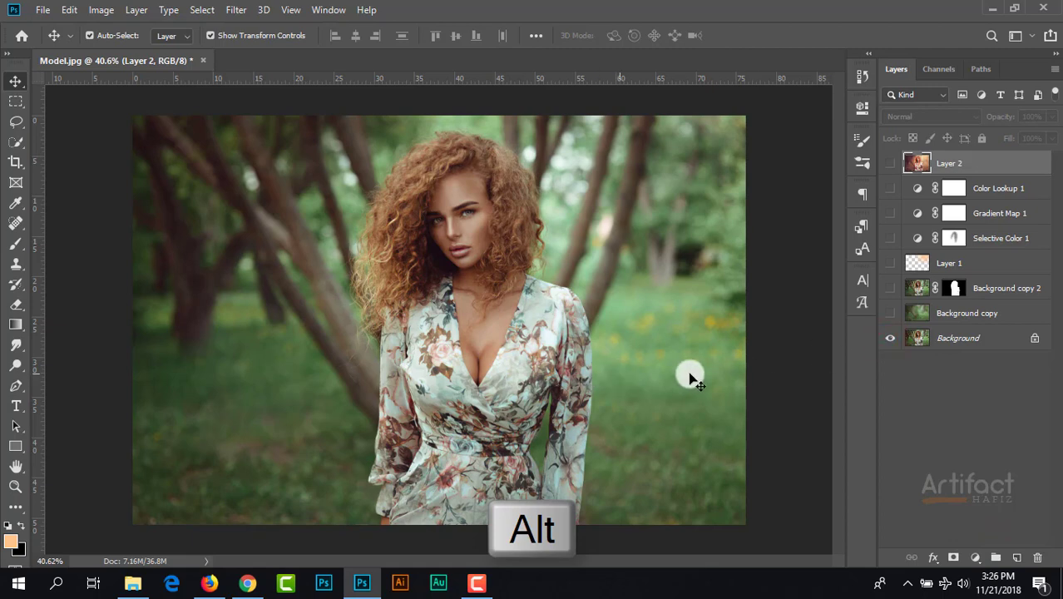
pyautogui.keyDown('alt'); pyautogui.click(889, 337); pyautogui.keyUp('alt')
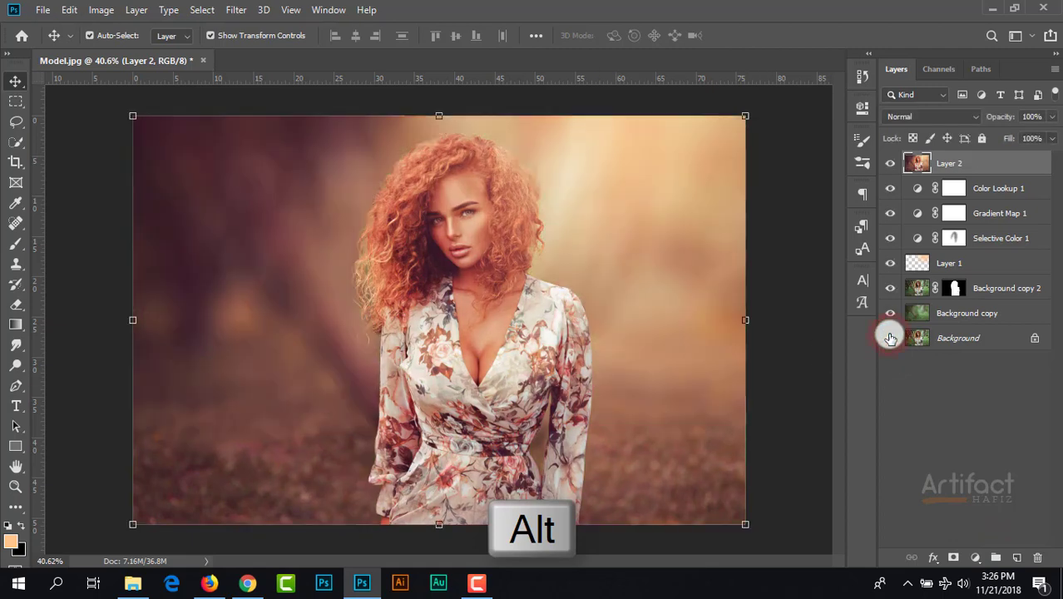